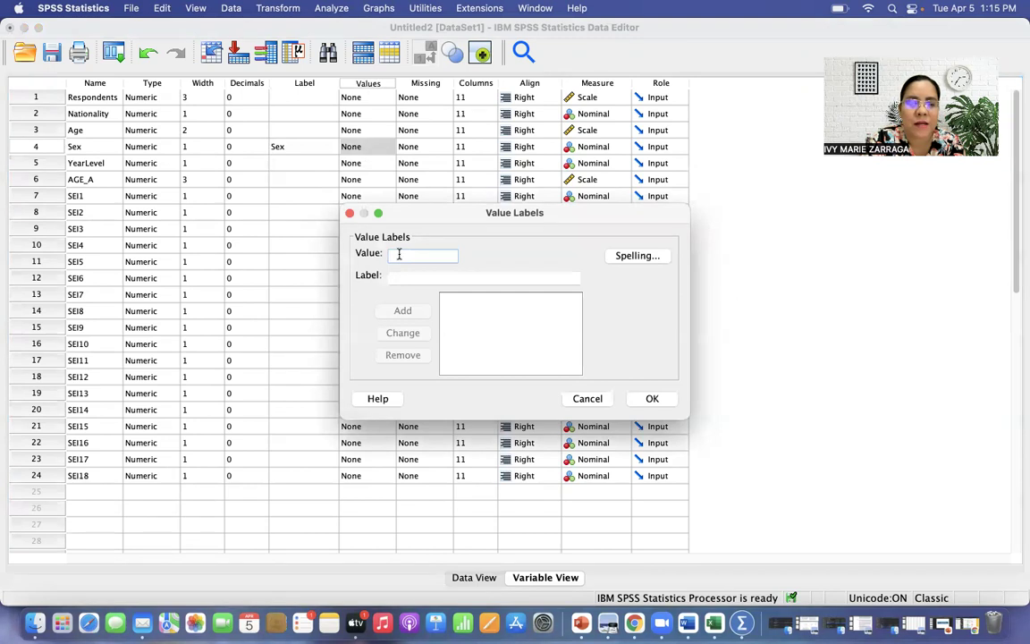
# - Give Sex the value labels 1 = Male and 2 = Female and confirm them
pyautogui.click(399, 278)
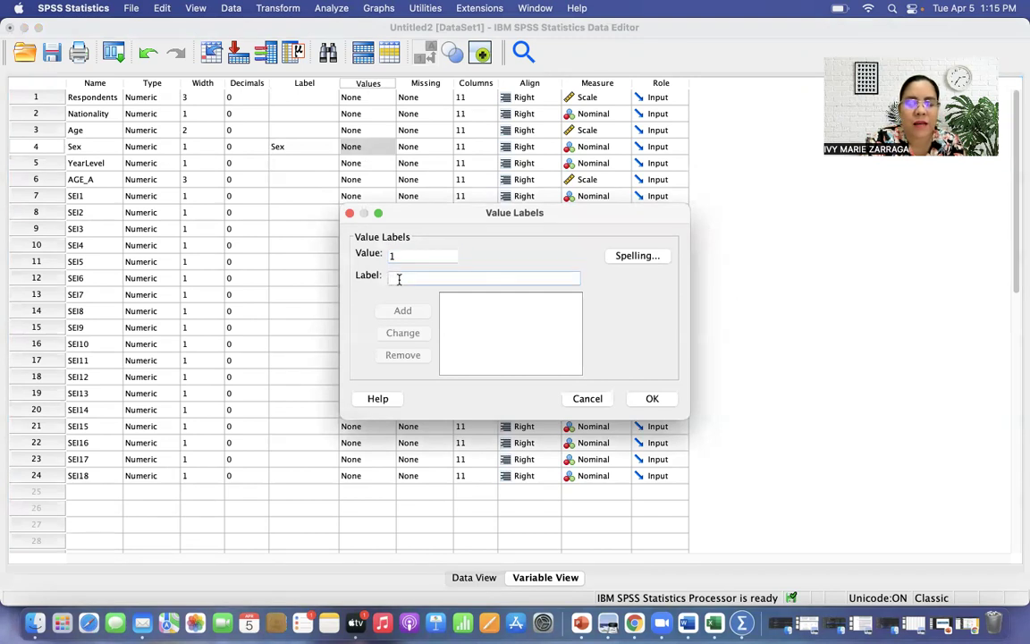
pyautogui.write('Male')
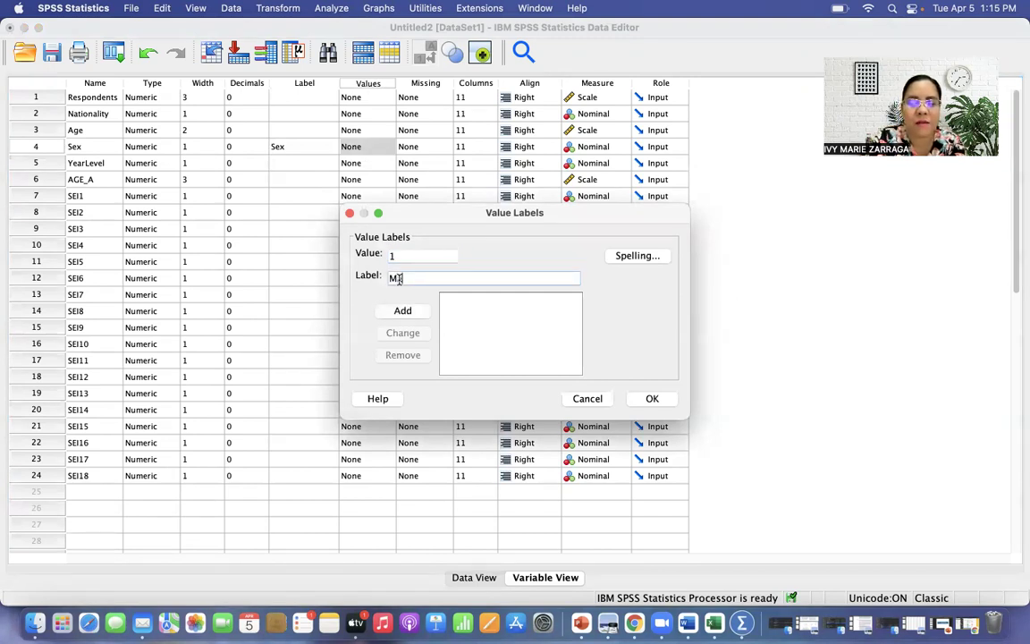
pyautogui.click(400, 312)
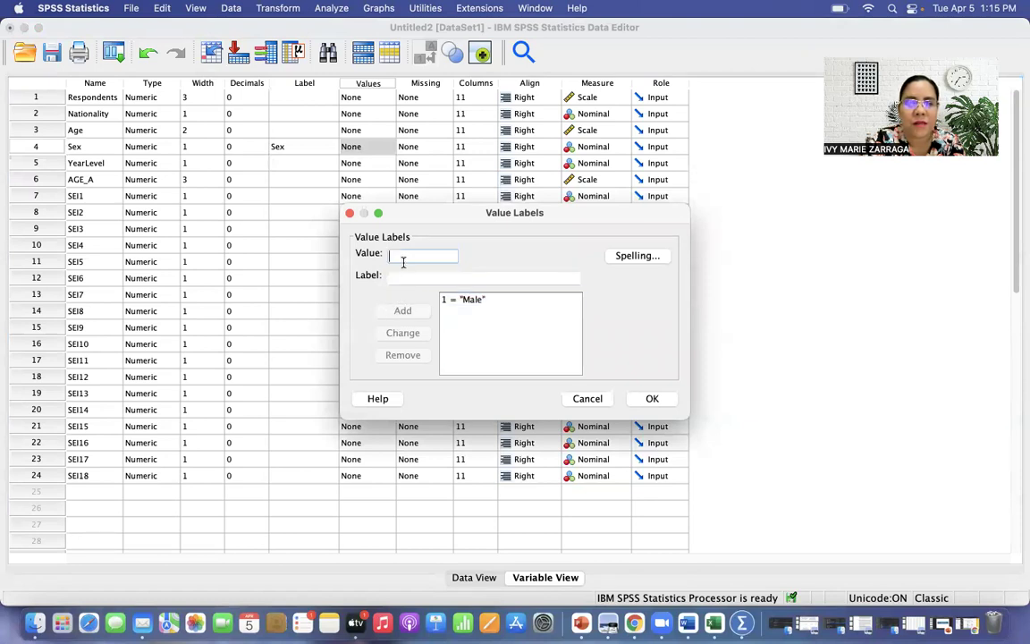
pyautogui.write('2')
pyautogui.click(399, 277)
pyautogui.write('Fe')
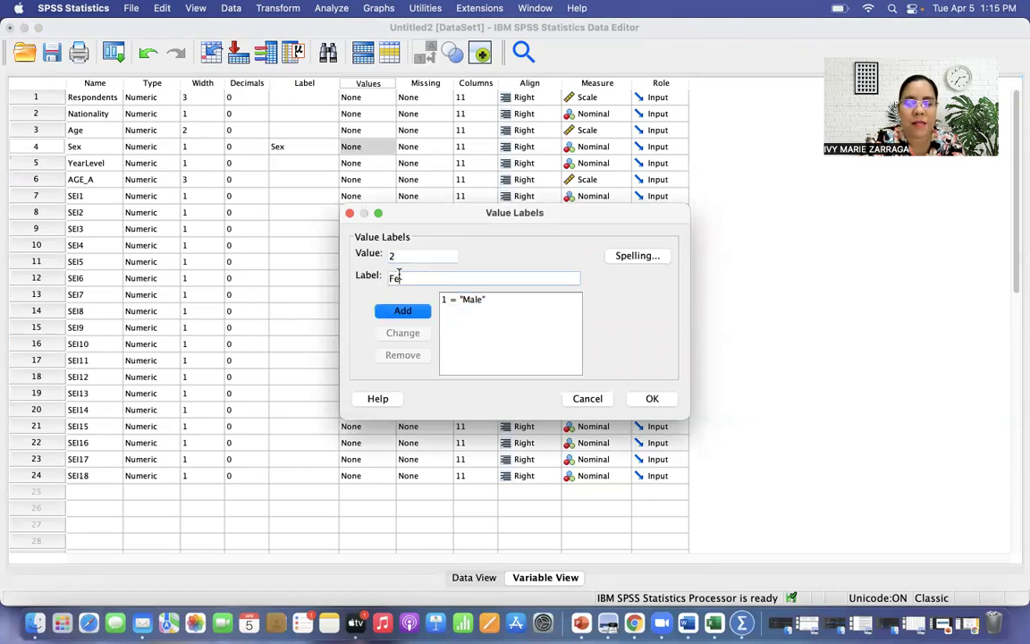
pyautogui.write('male')
pyautogui.click(402, 310)
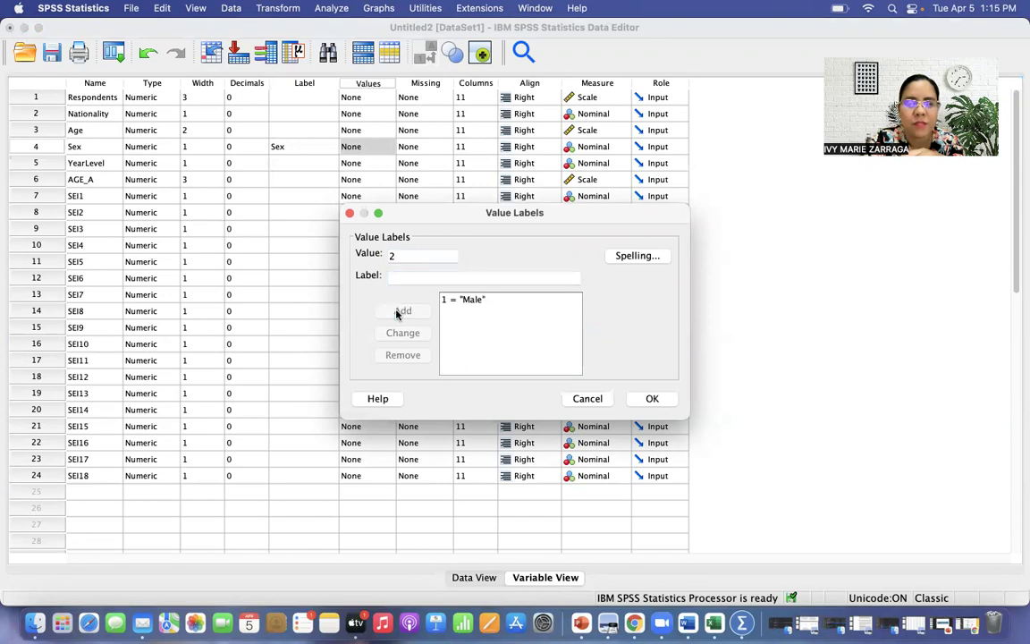
pyautogui.click(651, 399)
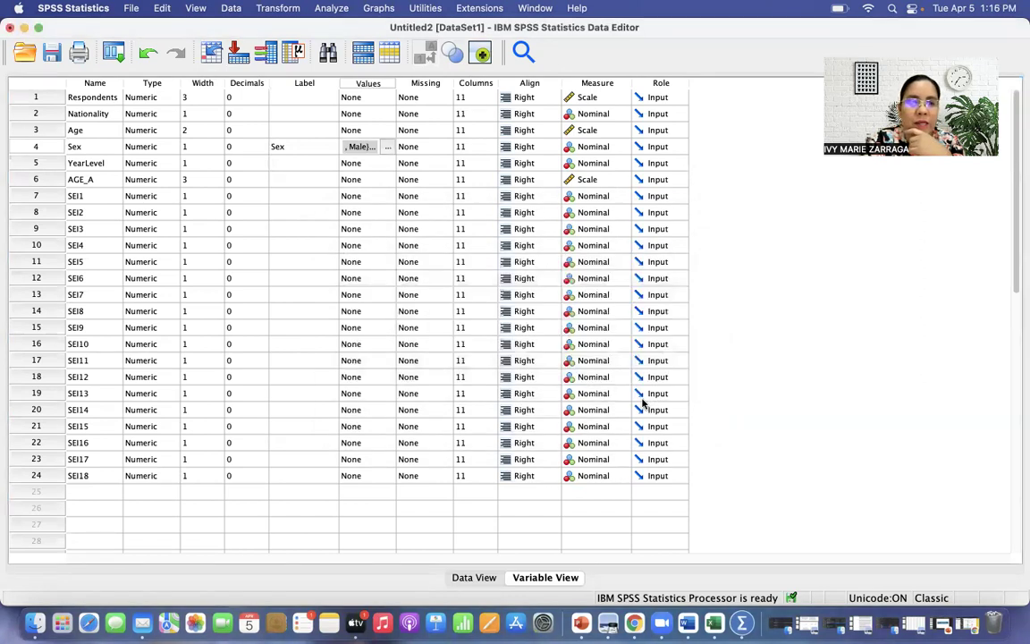
# - Label YearLevel as 'Year Level' and bring up its value labels
pyautogui.click(308, 163)
pyautogui.write('Y')
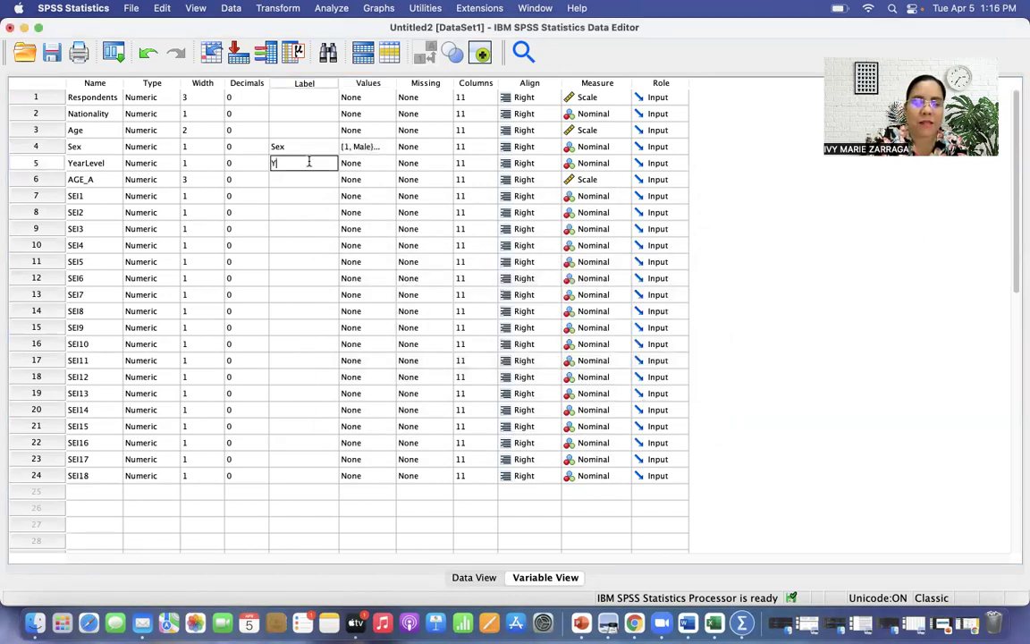
pyautogui.write('ear Level')
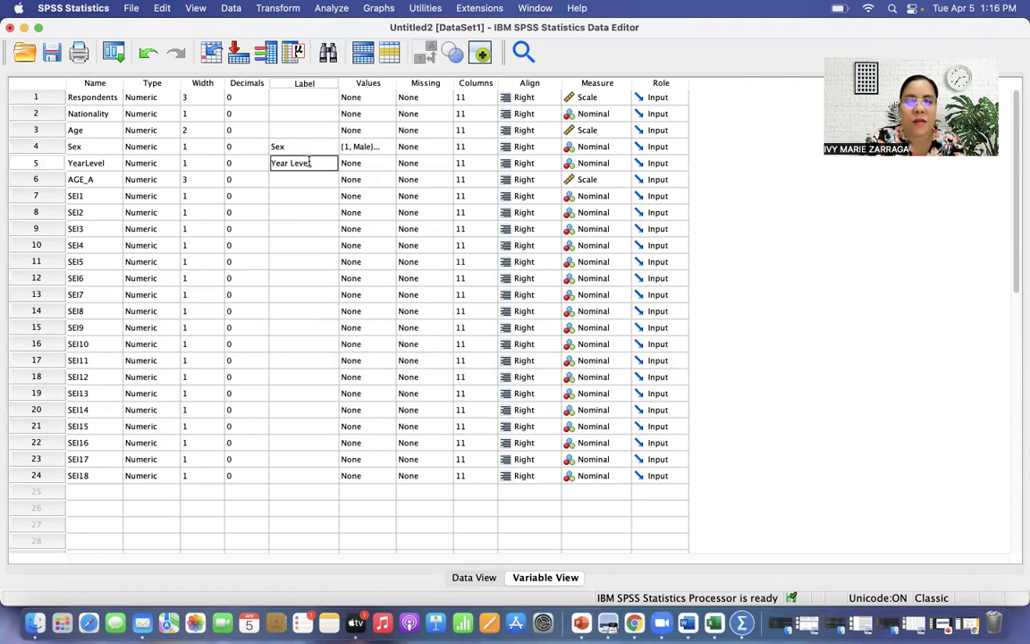
pyautogui.doubleClick(384, 167)
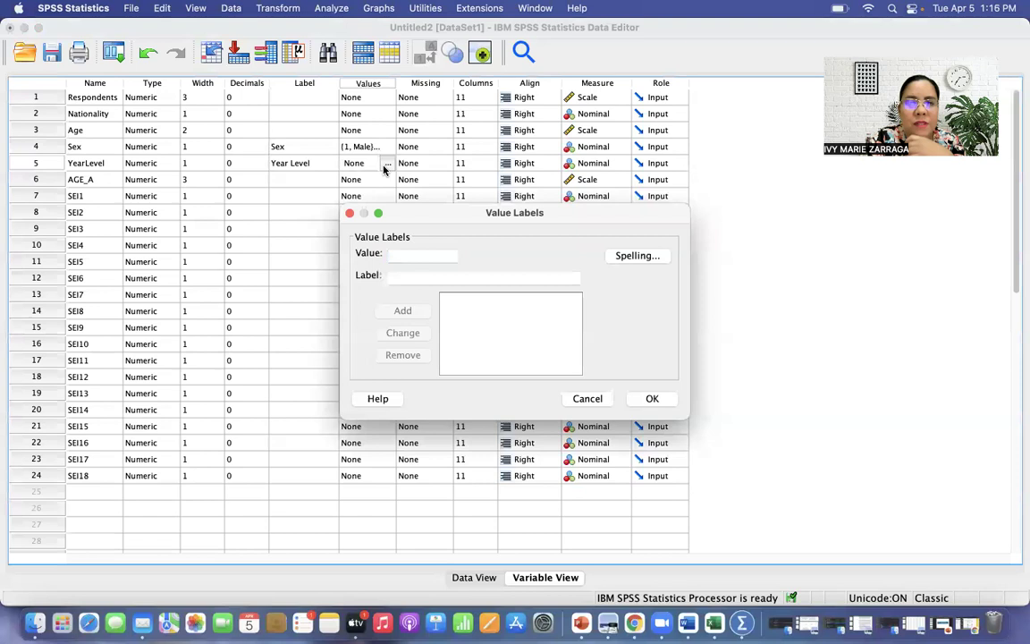
# - Add YearLevel code 1, correcting its label to '1st'
pyautogui.write('1')
pyautogui.click(396, 276)
pyautogui.write('1')
pyautogui.click(398, 312)
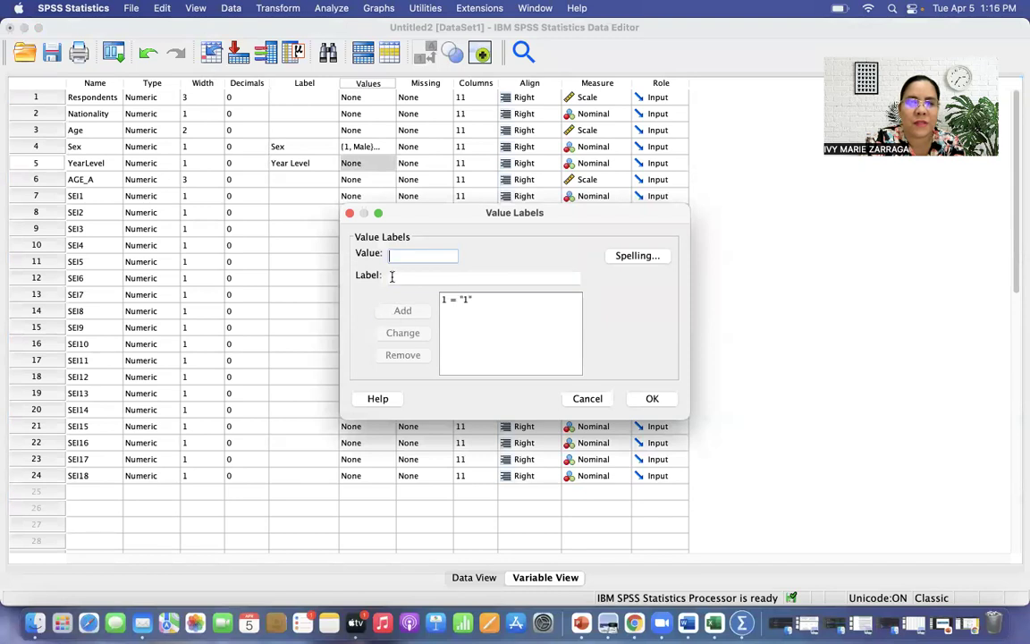
pyautogui.write('2')
pyautogui.click(399, 276)
pyautogui.write('2')
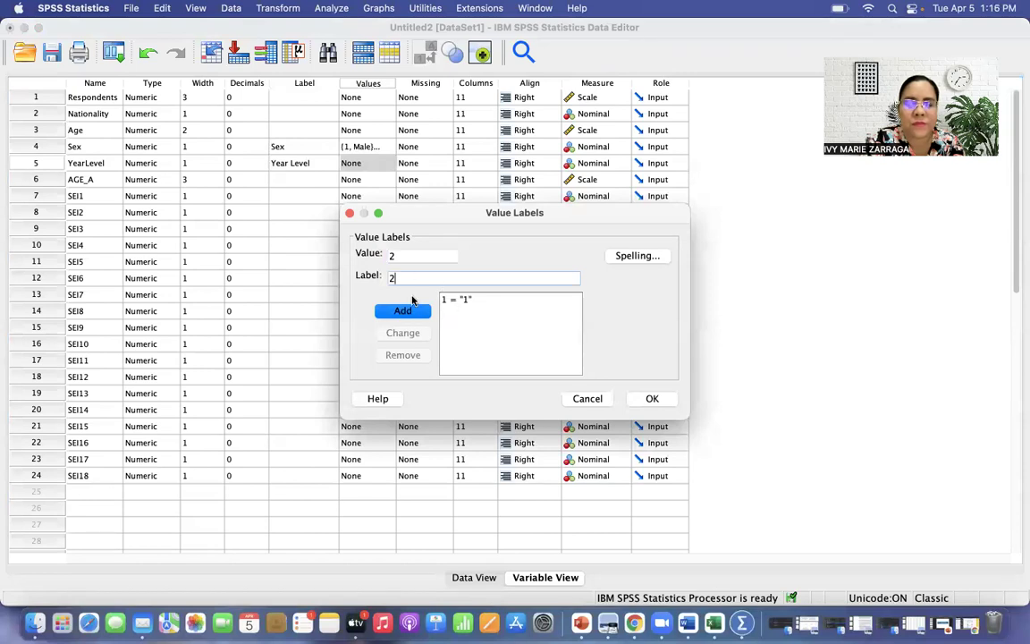
pyautogui.click(411, 256)
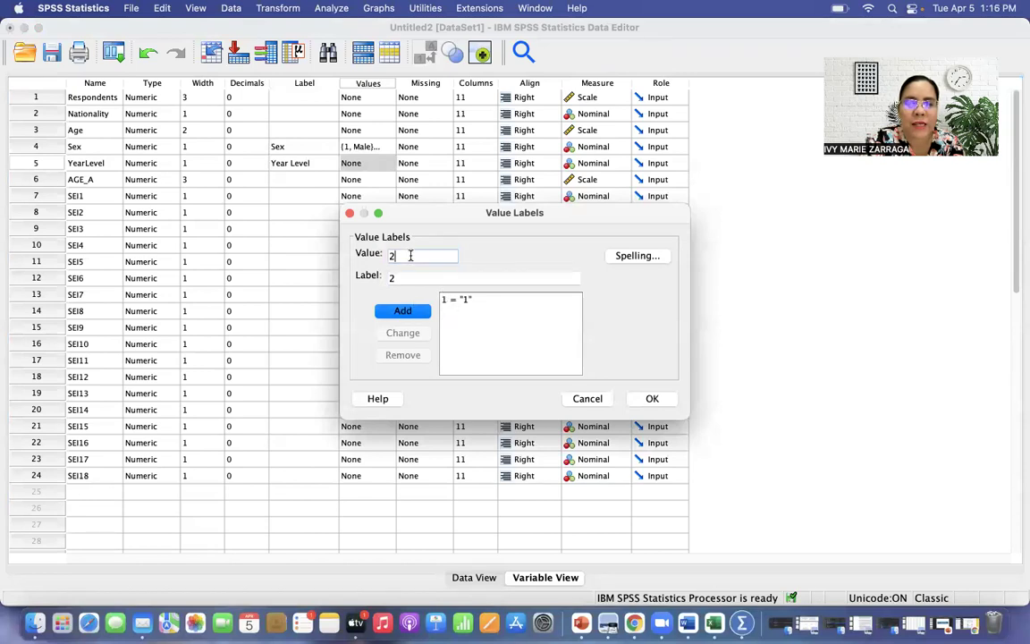
pyautogui.click(450, 300)
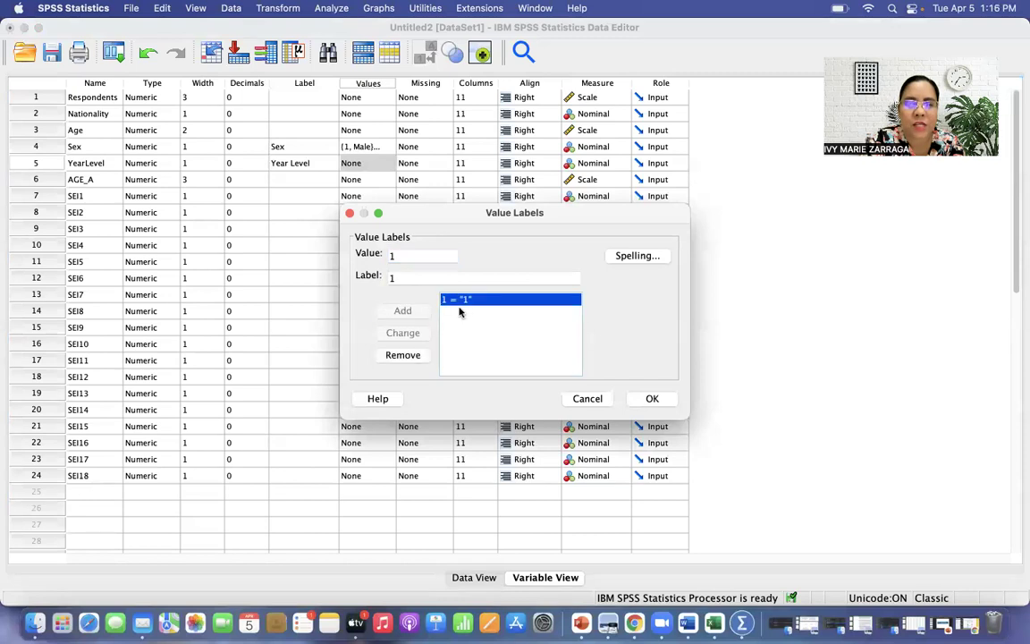
pyautogui.click(418, 279)
pyautogui.write('st')
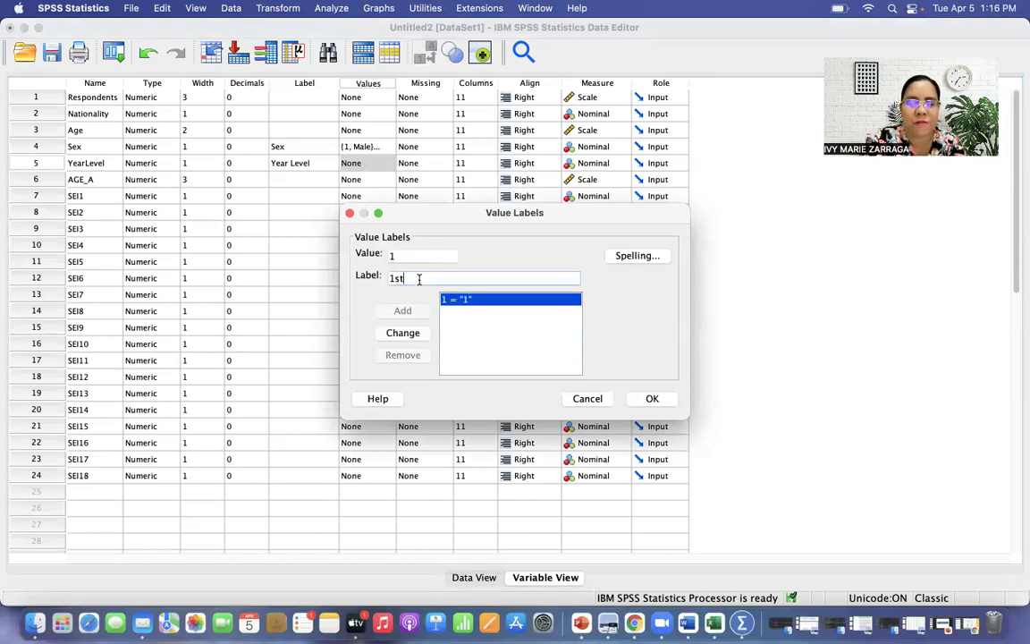
pyautogui.click(404, 333)
# - Add the YearLevel value label 2 = 2nd
pyautogui.doubleClick(409, 253)
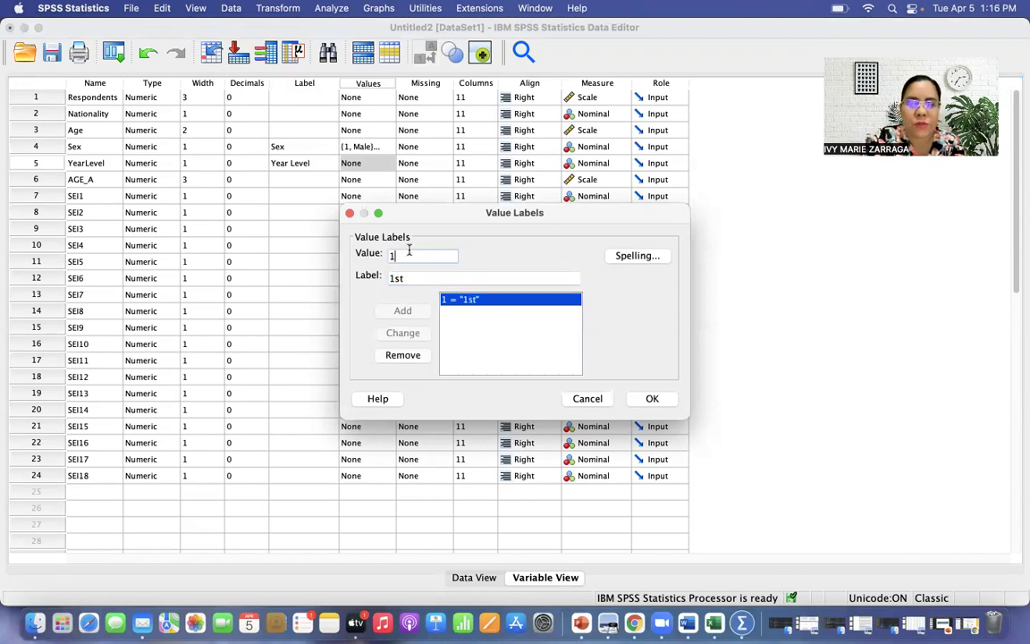
pyautogui.write('2')
pyautogui.click(407, 278)
pyautogui.press('BackSpace')
pyautogui.press('BackSpace')
pyautogui.press('BackSpace')
pyautogui.write('2nd')
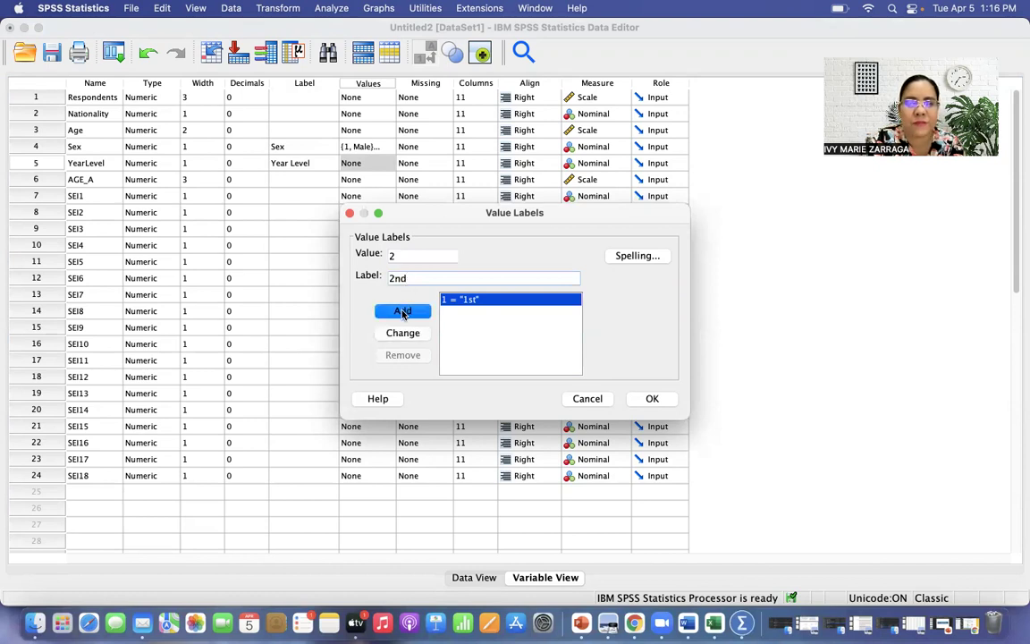
pyautogui.click(403, 311)
# - Add 3 = 3rd and 4 = 4th, then confirm the YearLevel value labels
pyautogui.click(403, 255)
pyautogui.write('3')
pyautogui.click(402, 276)
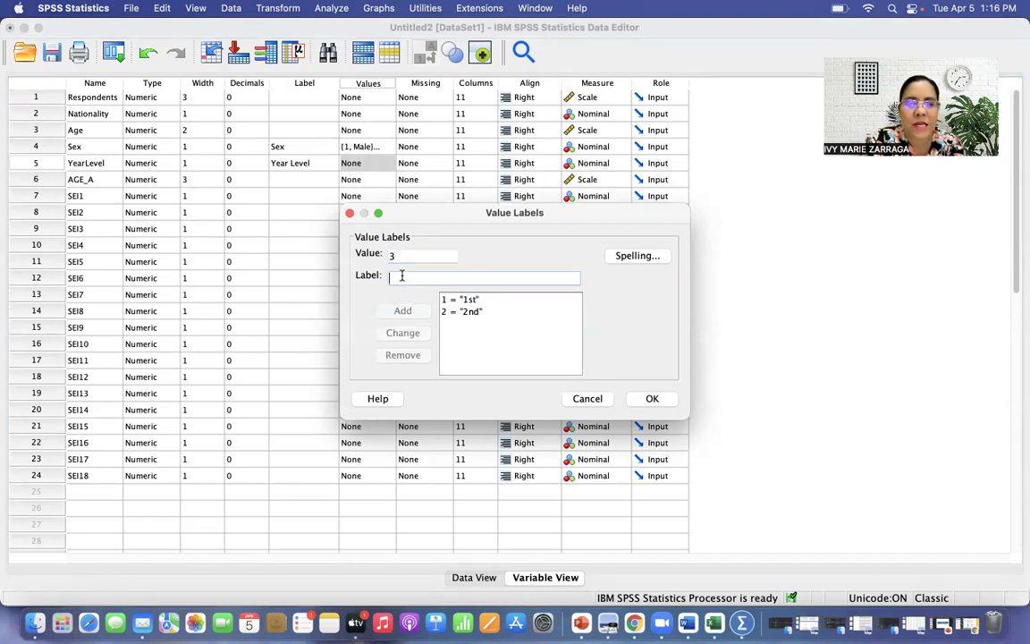
pyautogui.write('3rd')
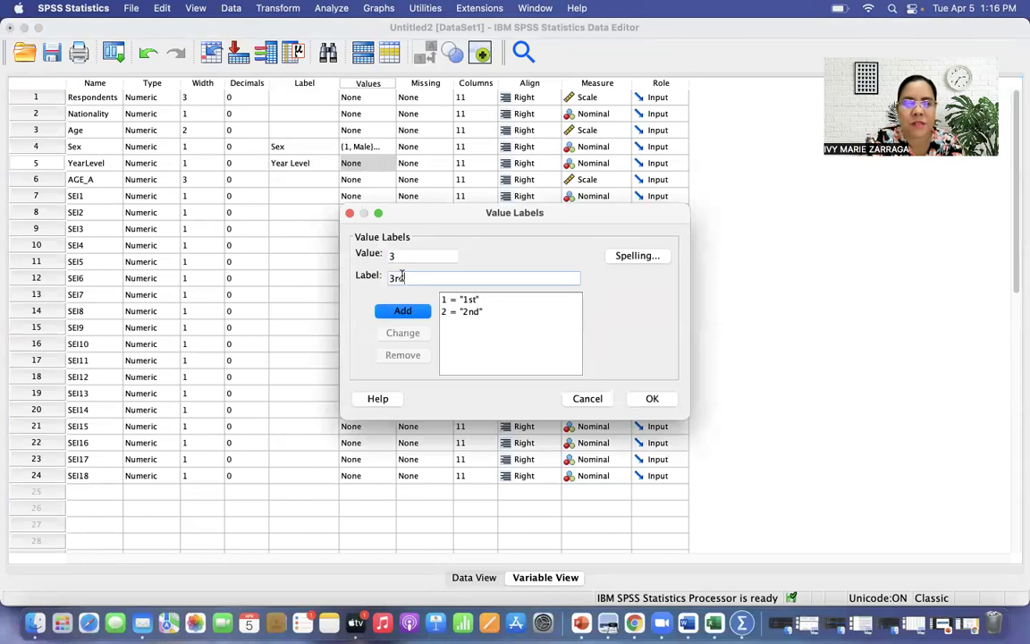
pyautogui.click(403, 310)
pyautogui.click(402, 258)
pyautogui.write('4')
pyautogui.click(406, 276)
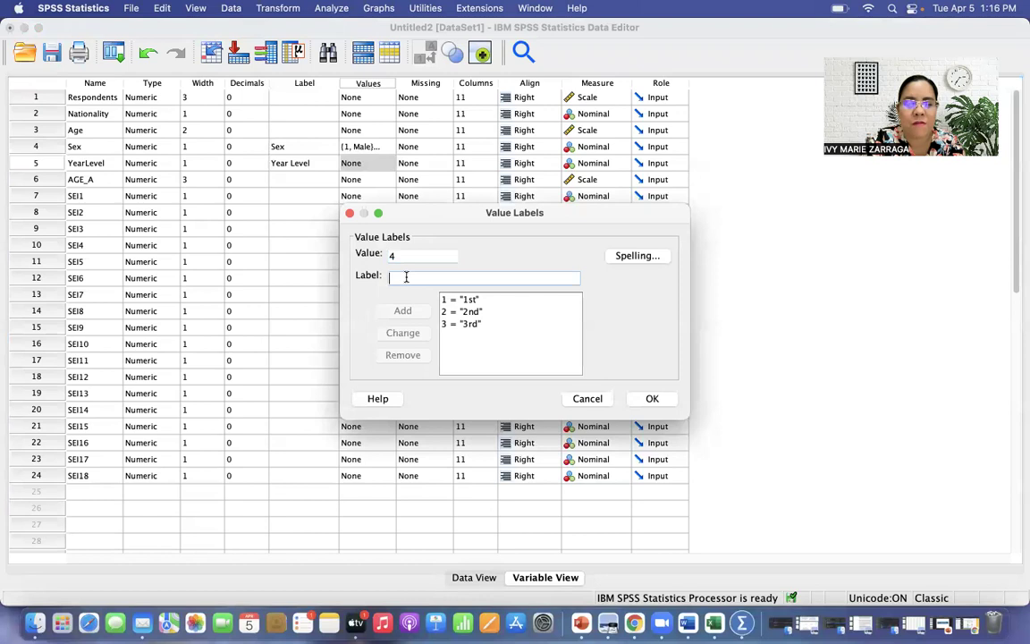
pyautogui.write('4th')
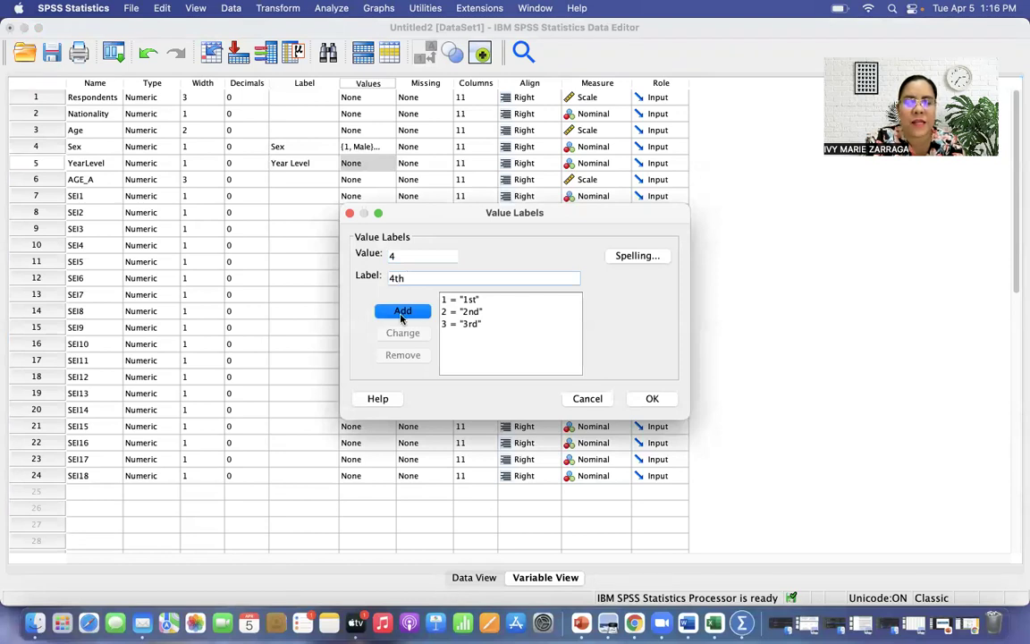
pyautogui.click(401, 315)
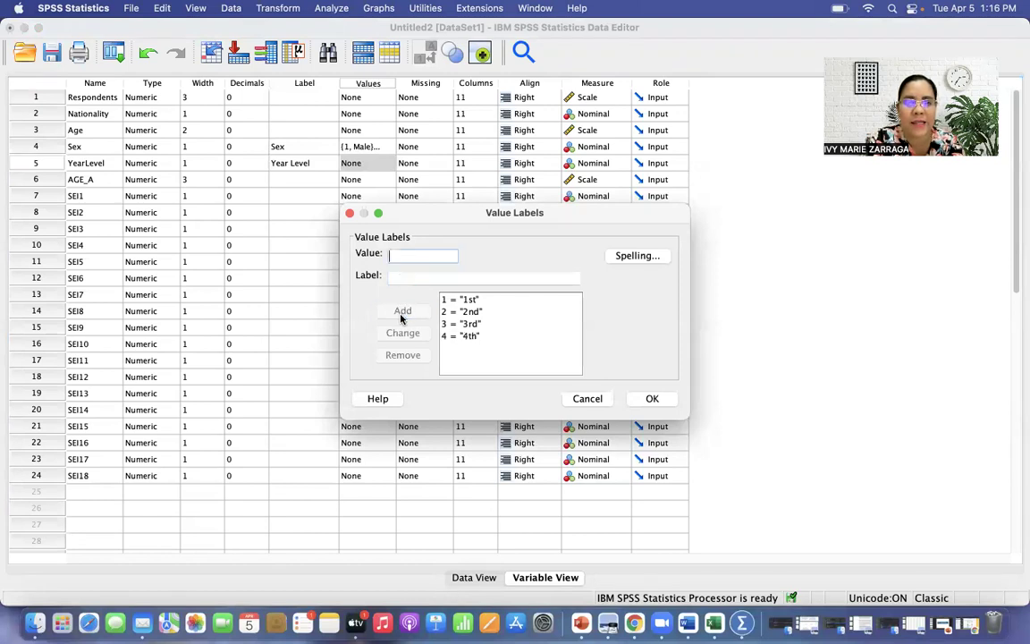
pyautogui.click(665, 399)
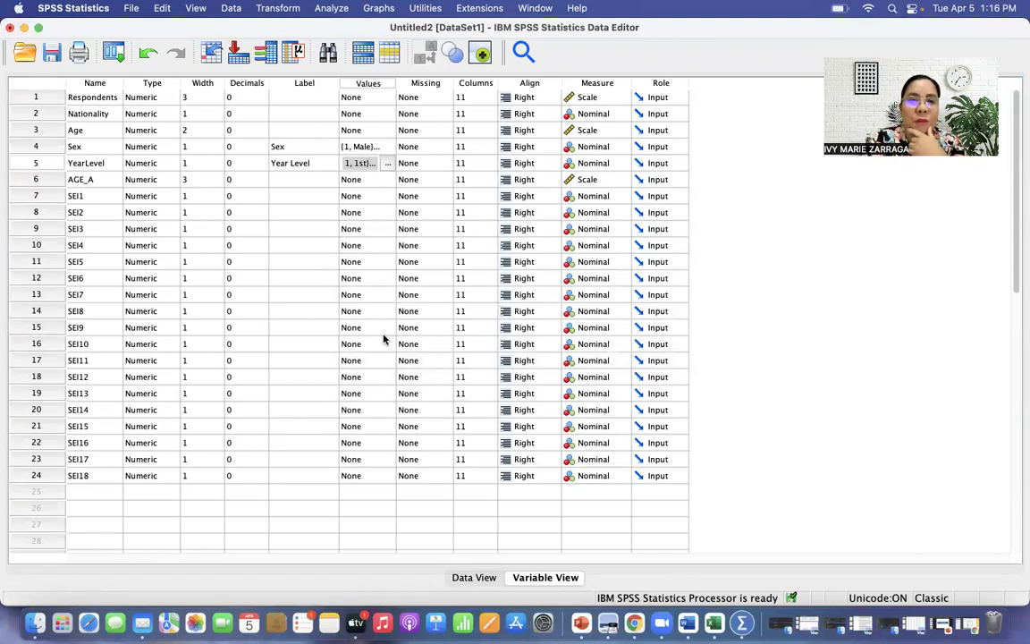
# - Switch to Data View and scroll across the columns to review the SEI responses
pyautogui.click(468, 579)
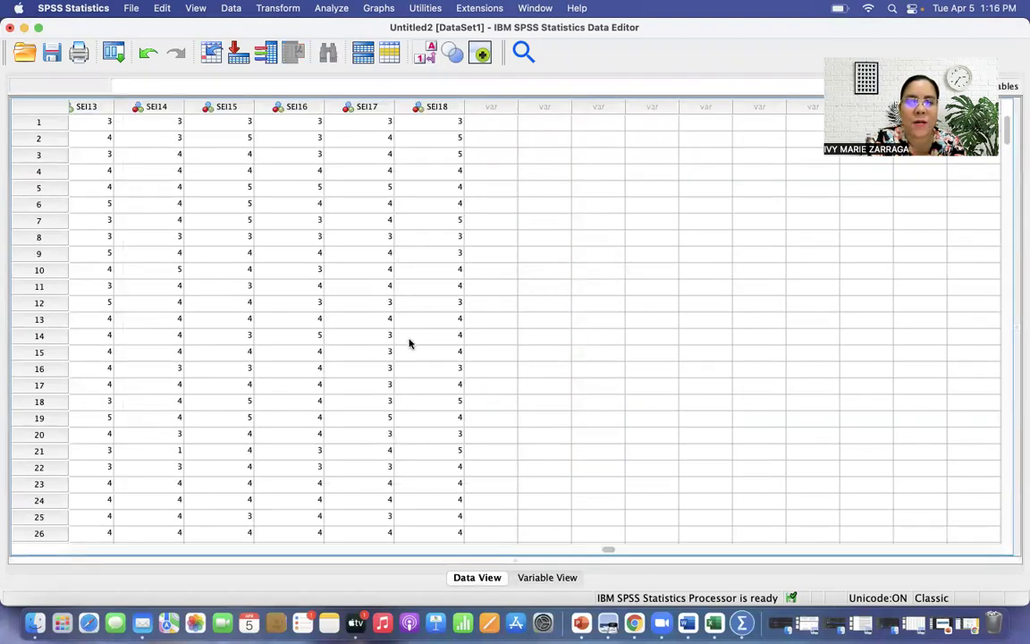
pyautogui.hscroll(-15, 410, 343)
pyautogui.hscroll(3, 409, 343)
pyautogui.hscroll(-3, 410, 342)
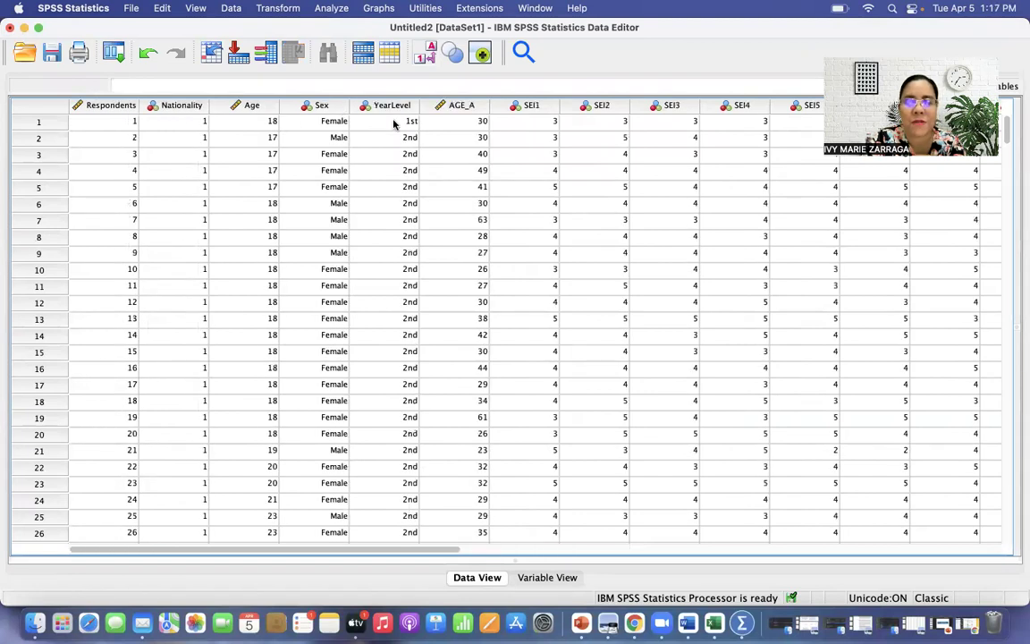
pyautogui.hscroll(15, 552, 154)
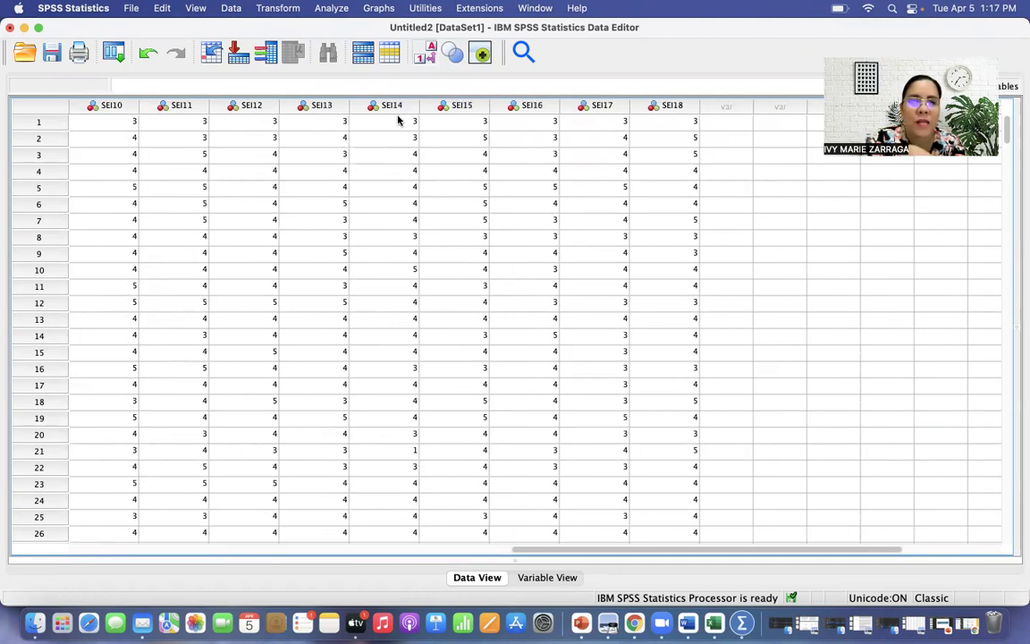
# - In Compute Variable, set target OSEI and insert the MEAN function from All
pyautogui.click(279, 9)
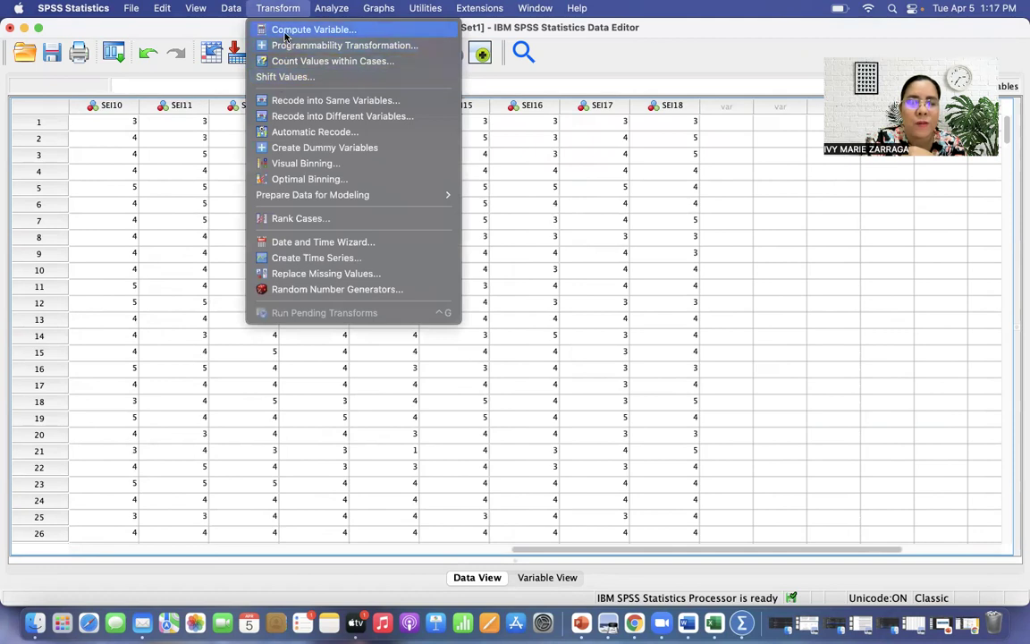
pyautogui.click(286, 33)
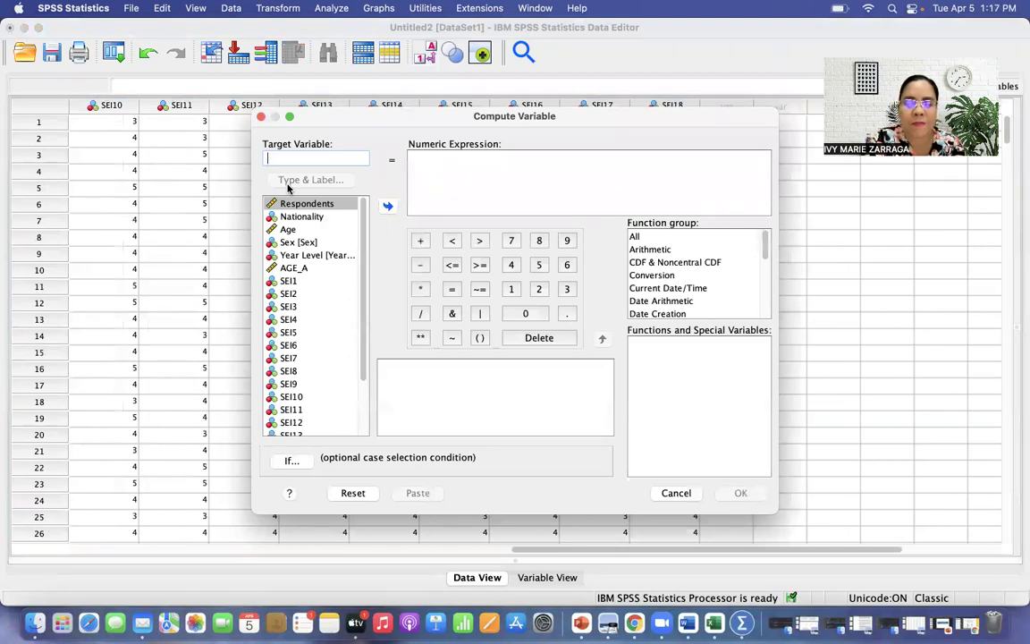
pyautogui.write('OSEI')
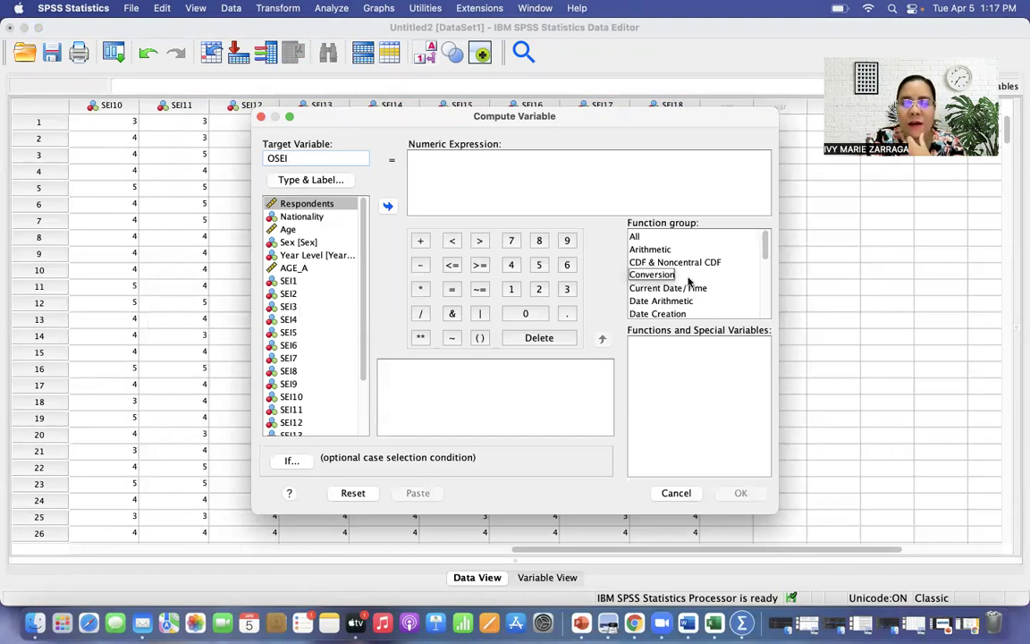
pyautogui.click(639, 237)
pyautogui.click(641, 238)
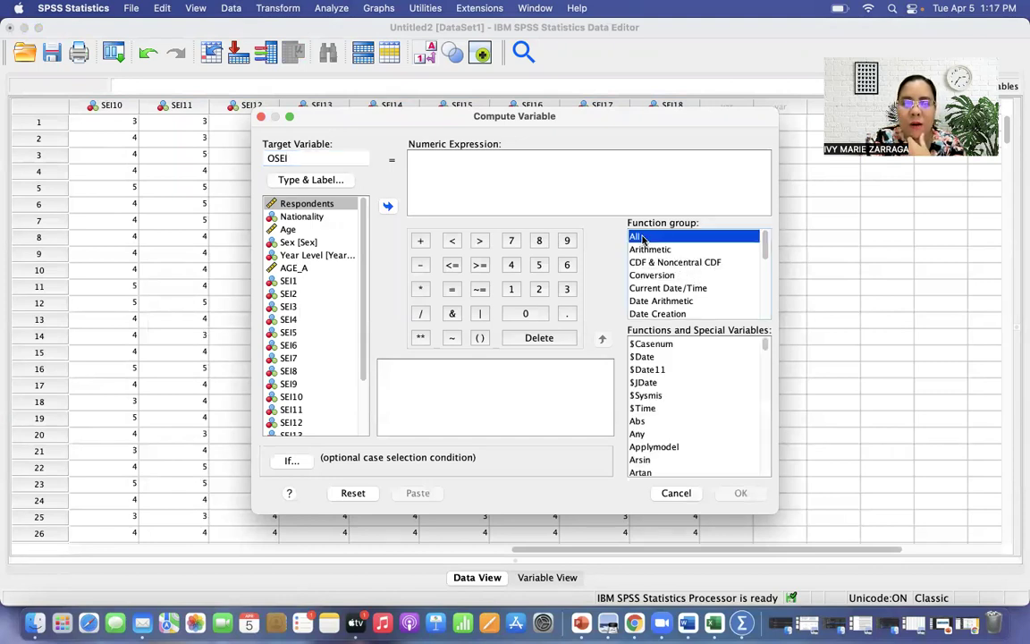
pyautogui.moveTo(764, 346); pyautogui.dragTo(766, 400)
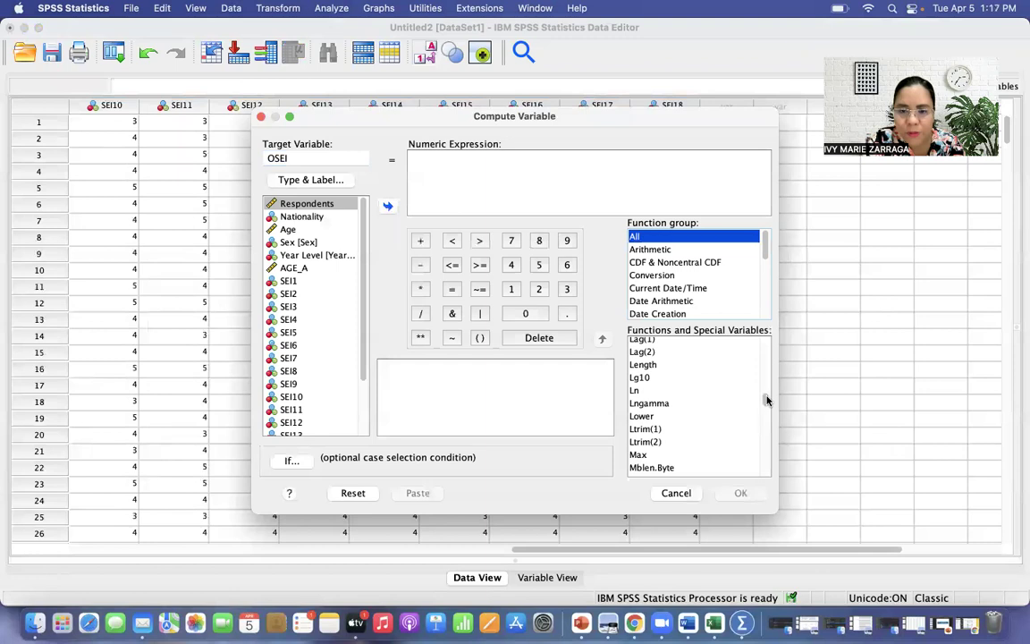
pyautogui.scroll(-1, 663, 425)
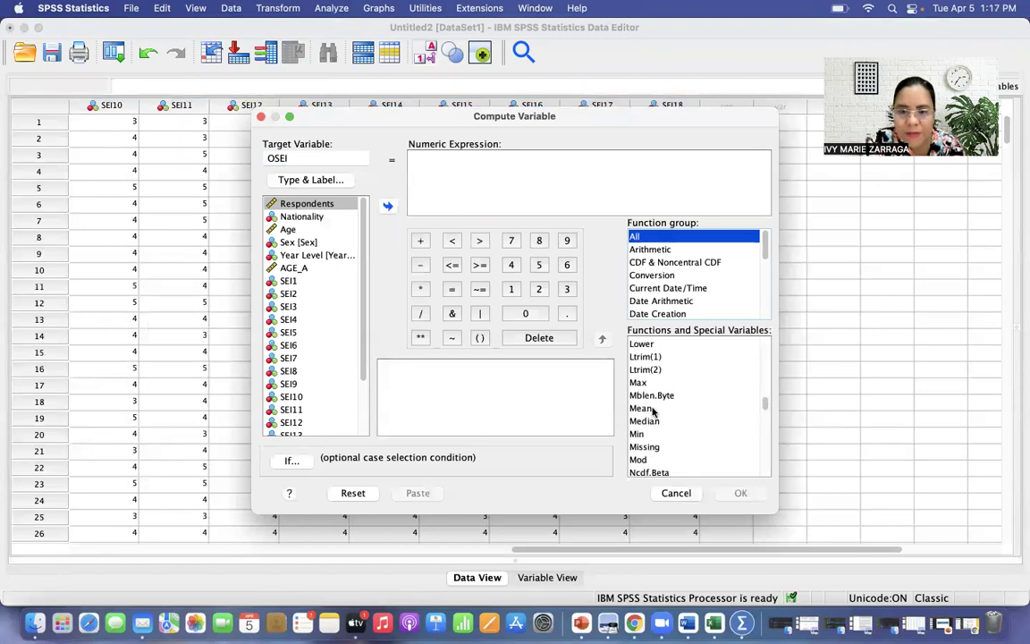
pyautogui.click(643, 409)
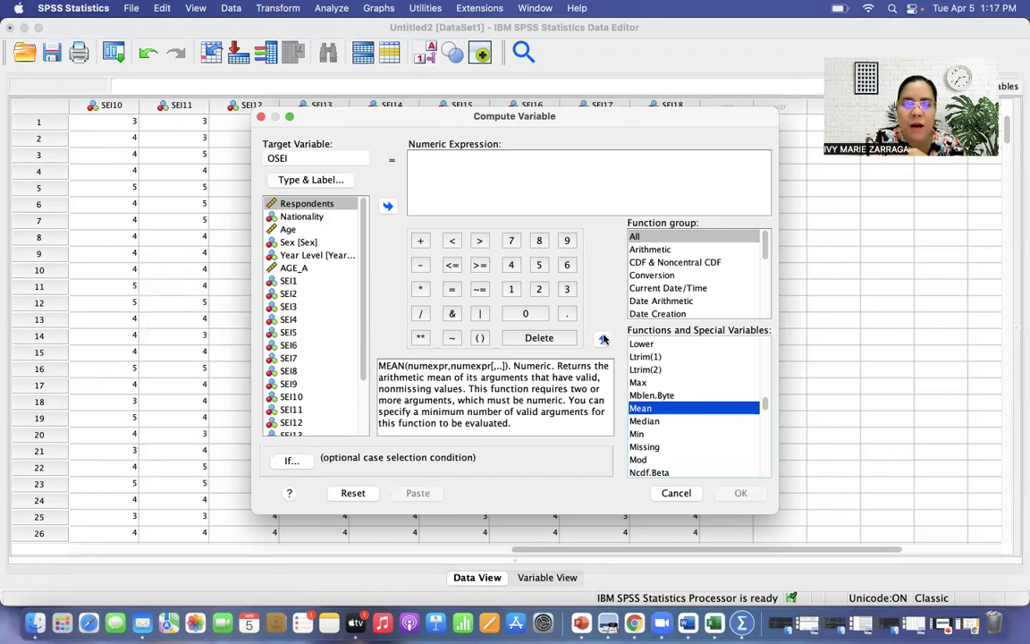
pyautogui.click(603, 340)
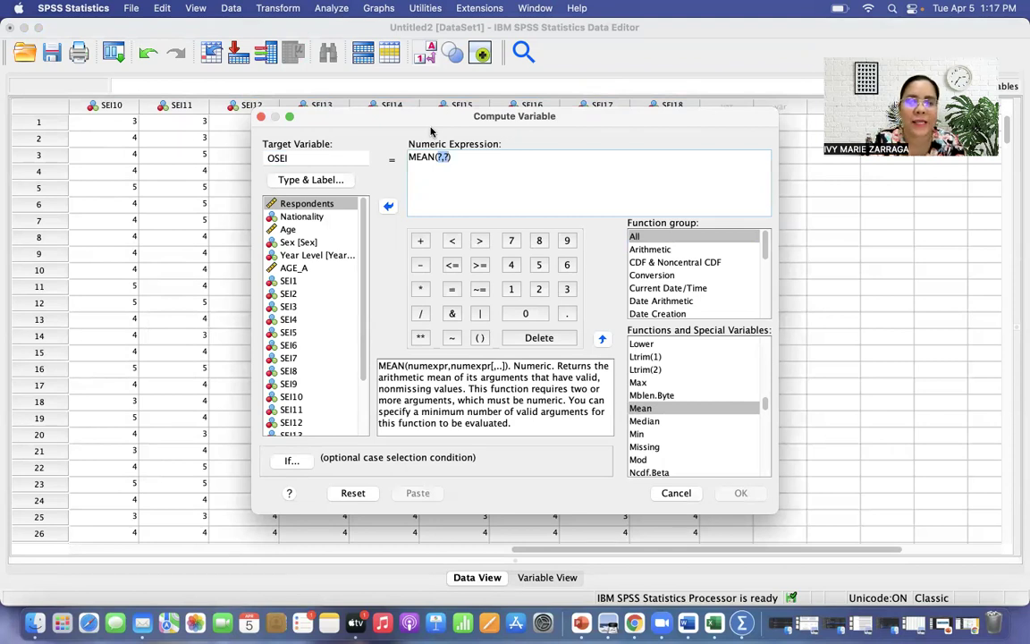
# - Build the expression MEAN(SEI1 to SEI18) and compute the OSEI column
pyautogui.click(288, 282)
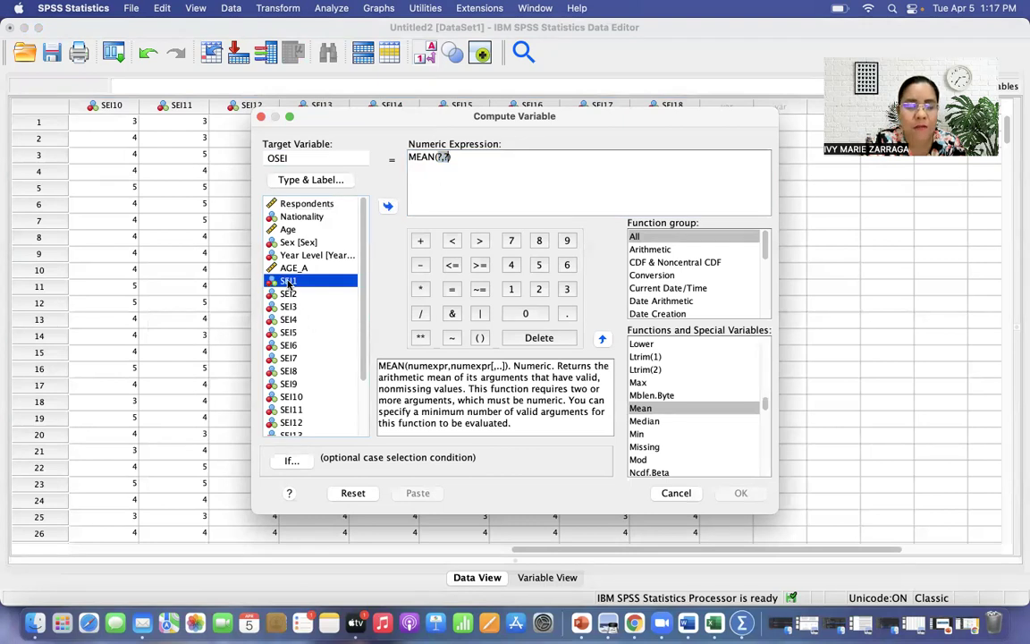
pyautogui.click(388, 207)
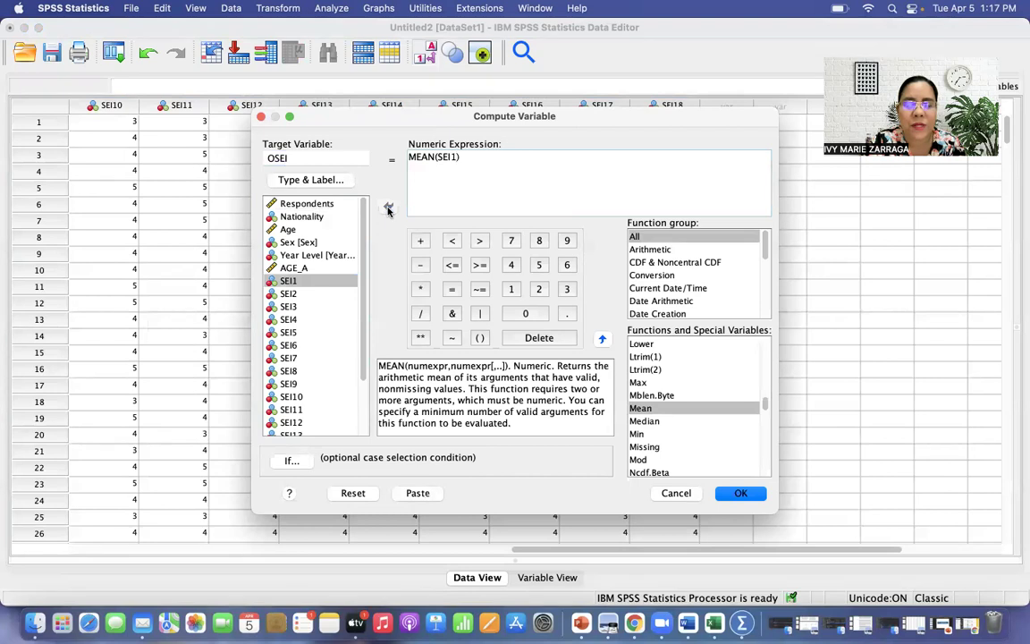
pyautogui.write('to')
pyautogui.scroll(-2, 295, 358)
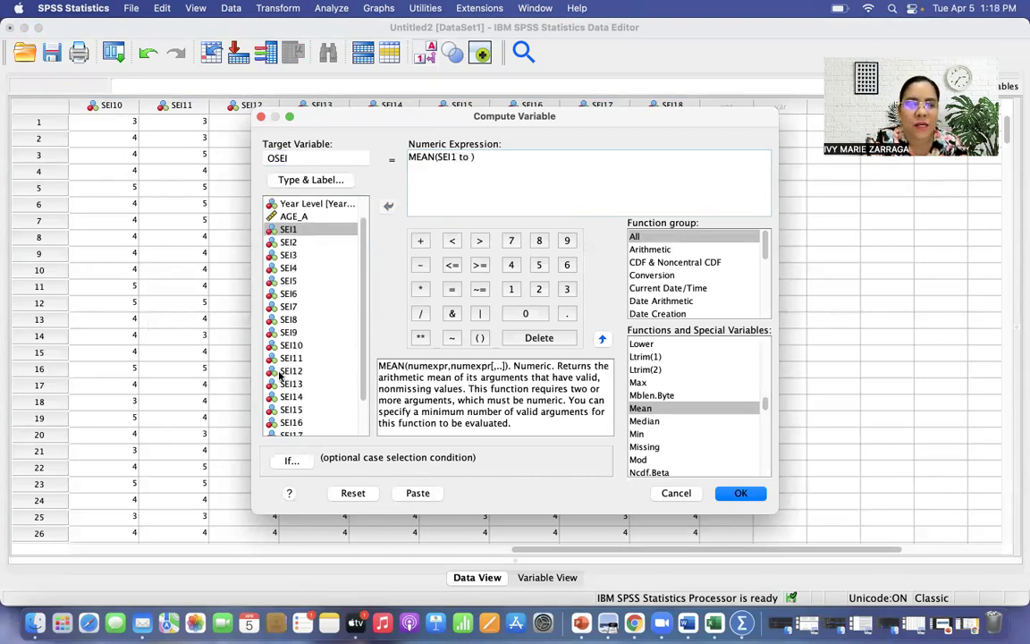
pyautogui.scroll(-1, 280, 377)
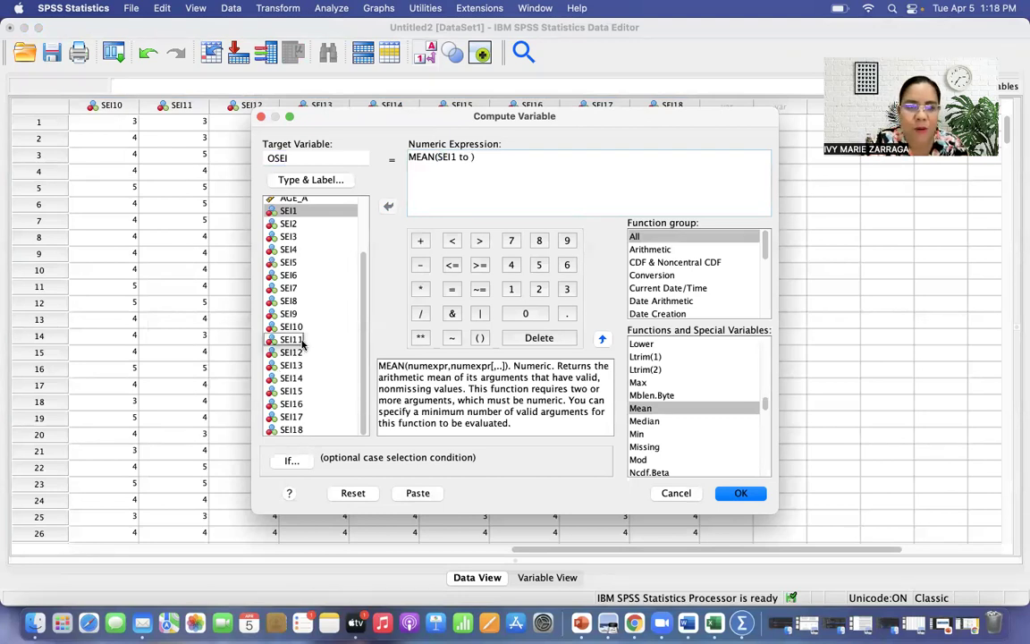
pyautogui.click(288, 430)
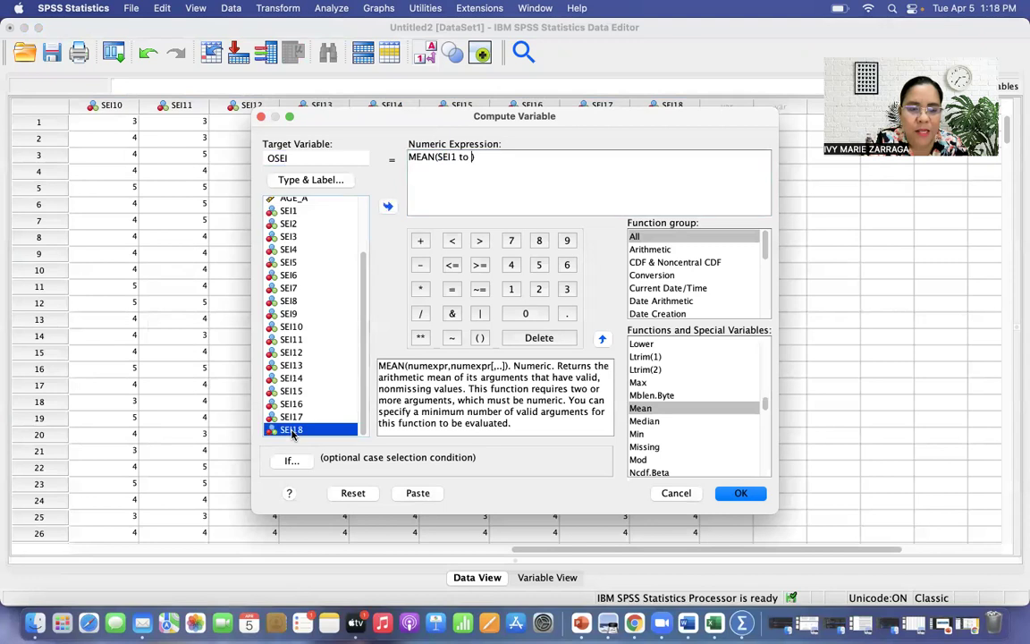
pyautogui.click(387, 206)
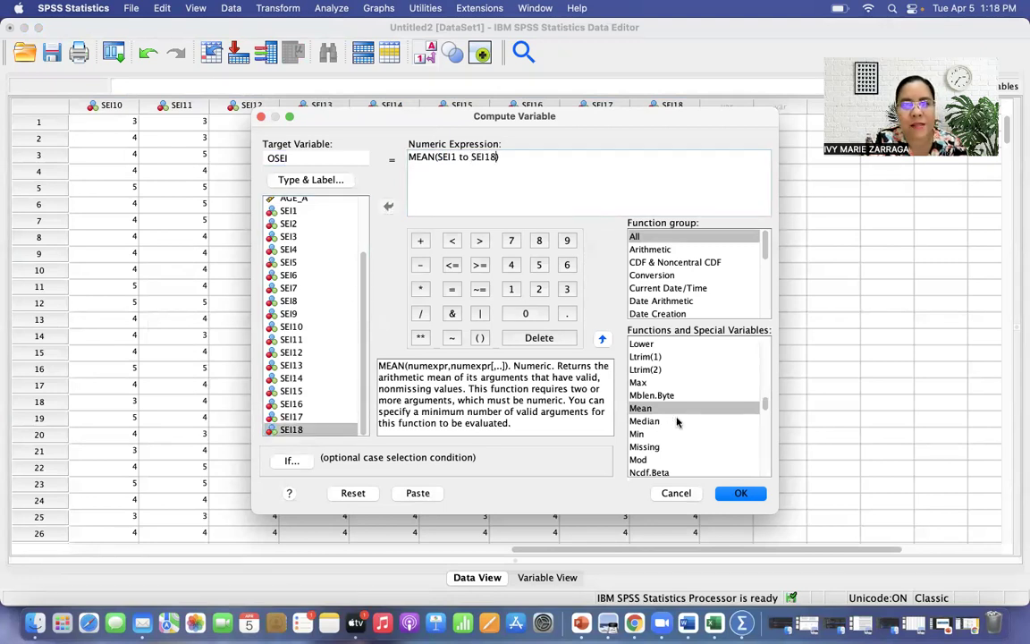
pyautogui.click(742, 493)
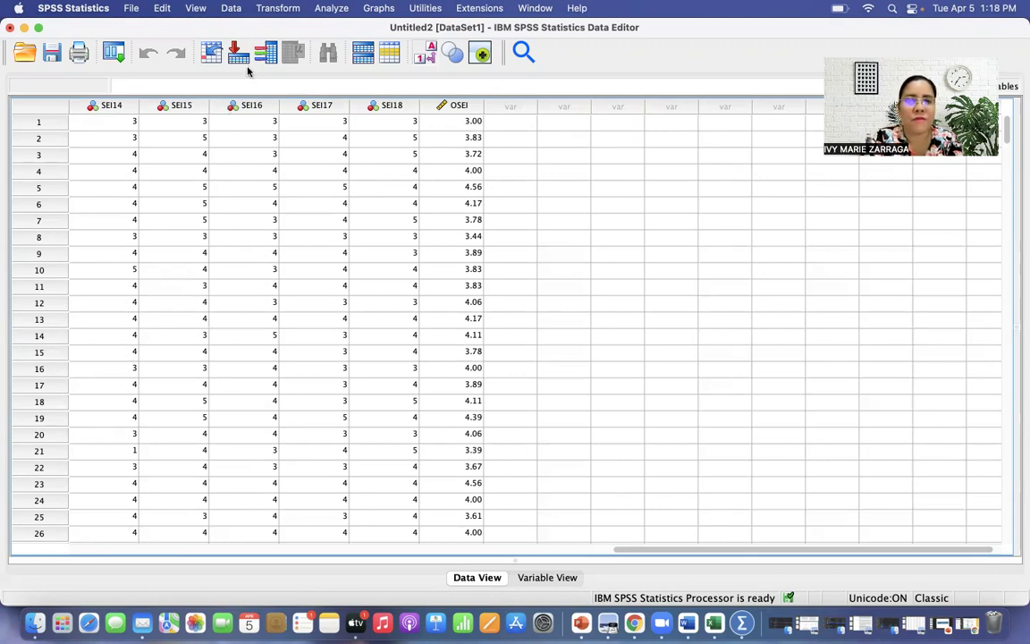
# - In Explore, put OSEI in the Dependent List and Sex in the Factor List
pyautogui.click(333, 8)
pyautogui.moveTo(356, 85)
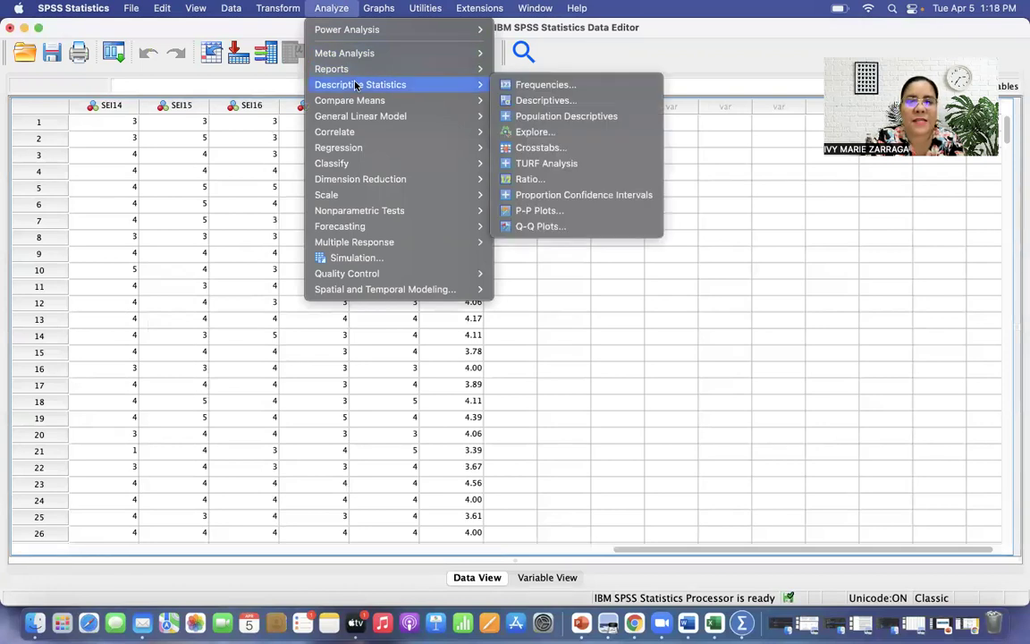
pyautogui.click(517, 132)
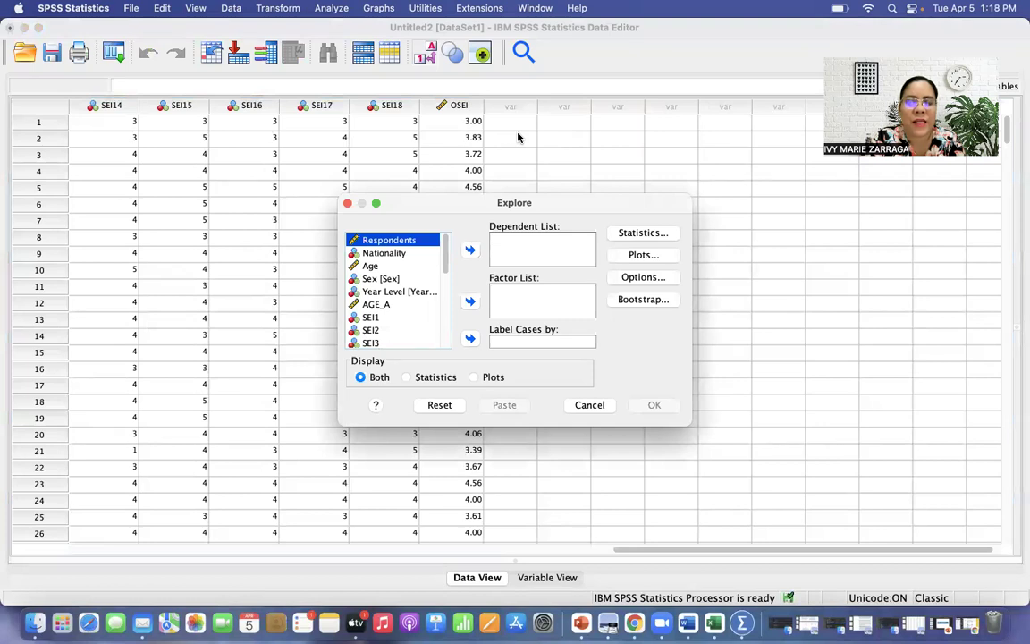
pyautogui.click(396, 276)
pyautogui.scroll(-5, 395, 276)
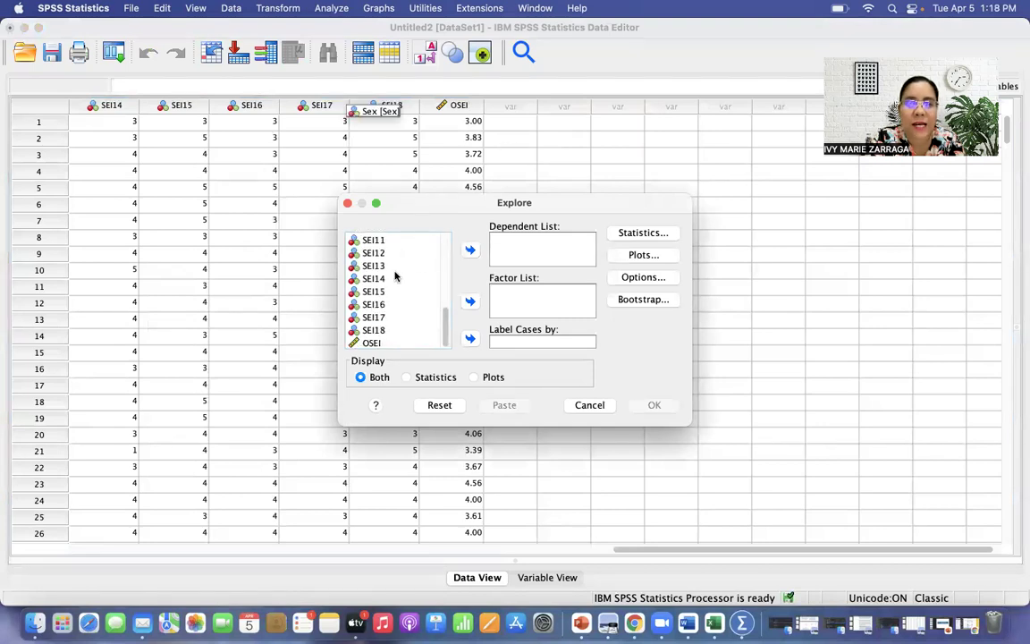
pyautogui.click(372, 342)
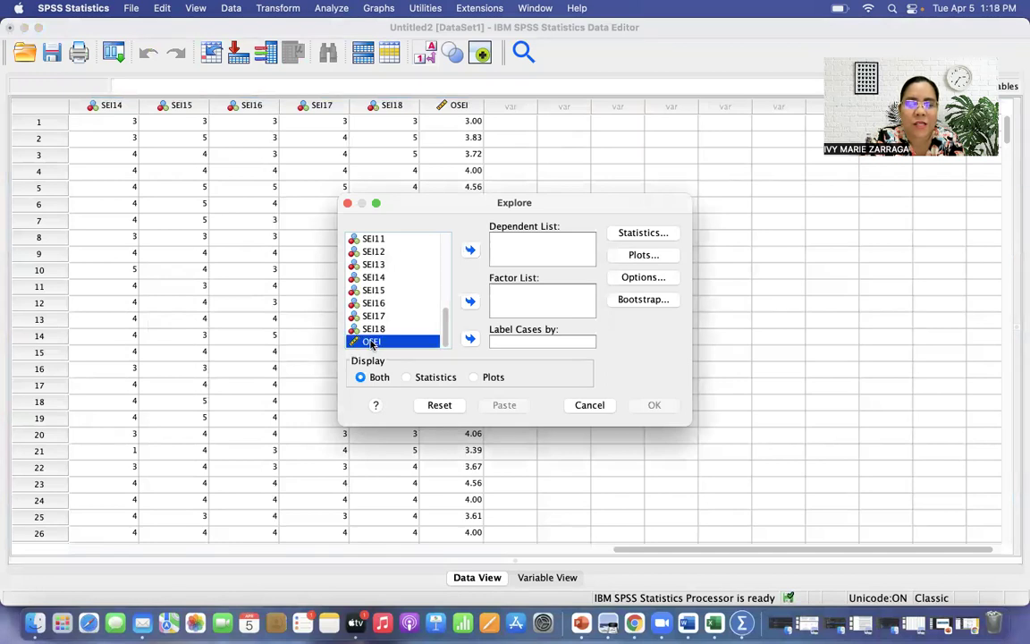
pyautogui.click(470, 251)
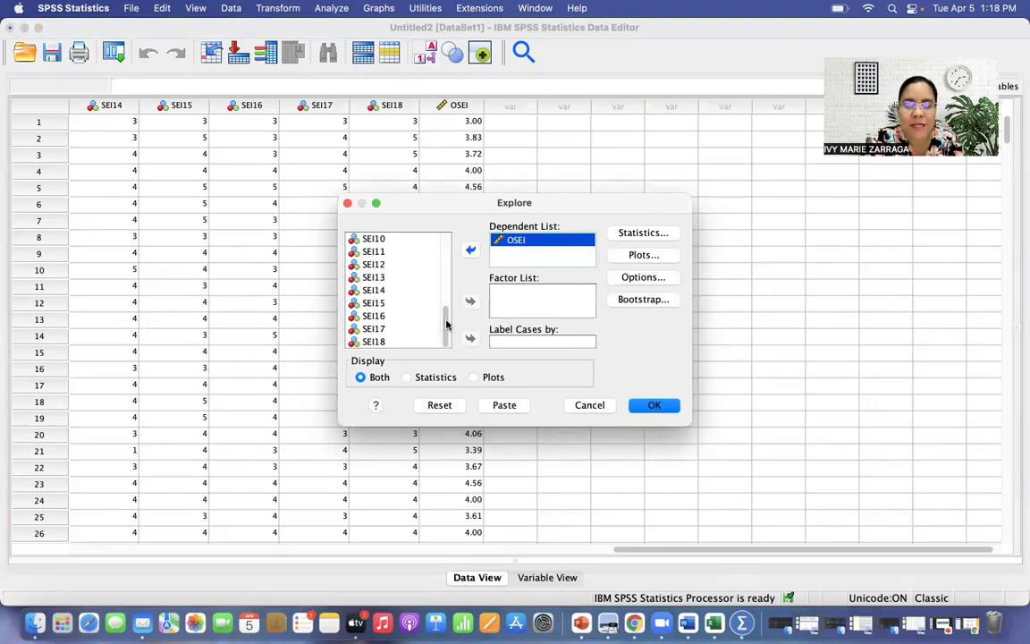
pyautogui.moveTo(447, 329); pyautogui.dragTo(457, 255)
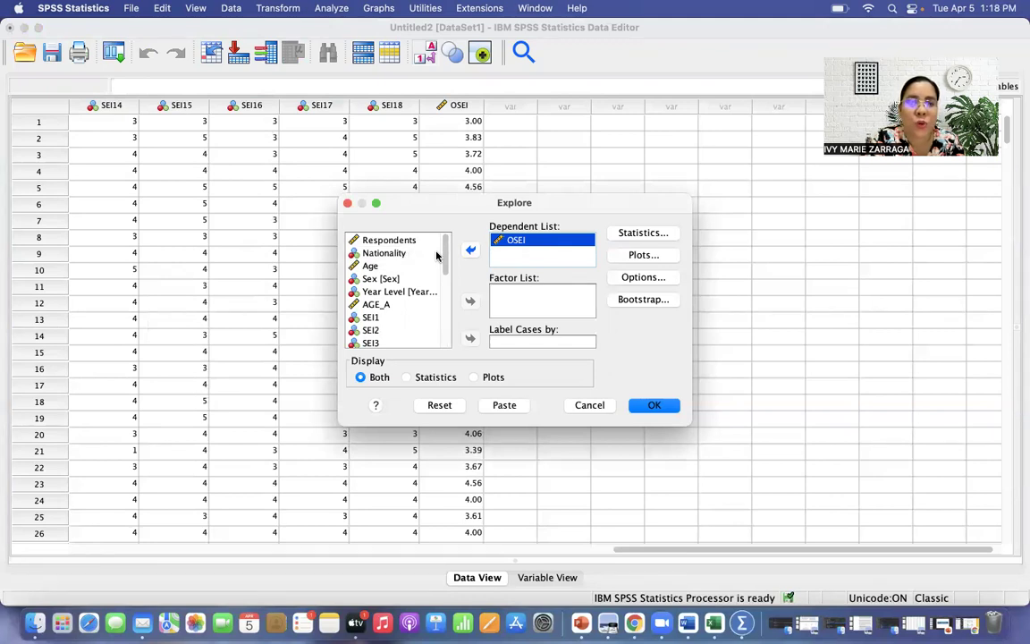
pyautogui.click(380, 279)
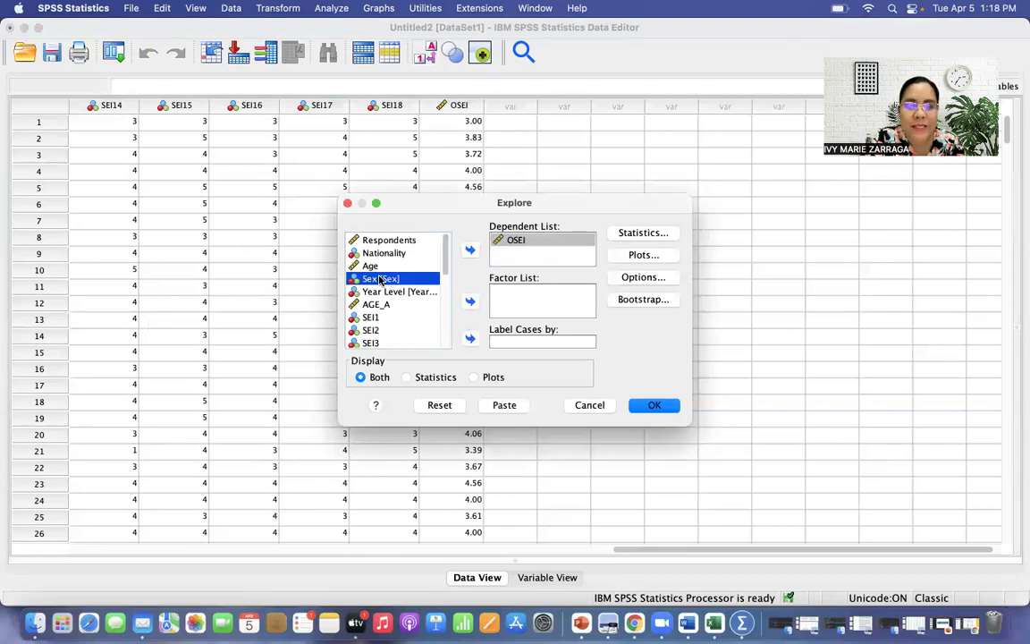
pyautogui.click(471, 303)
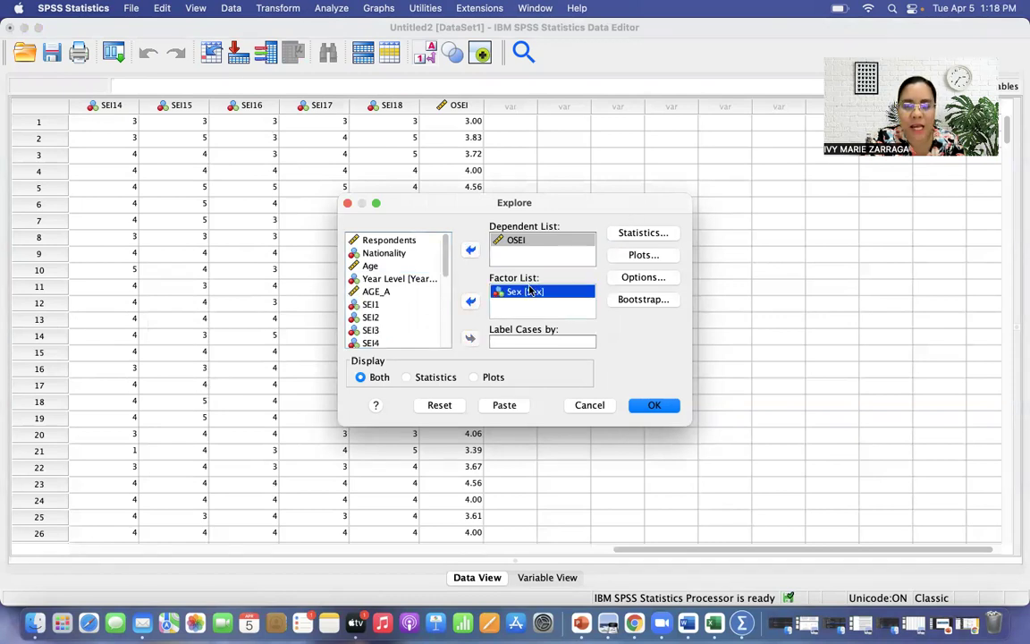
# - Turn on normality plots with tests in Explore Plots and run the analysis
pyautogui.click(637, 255)
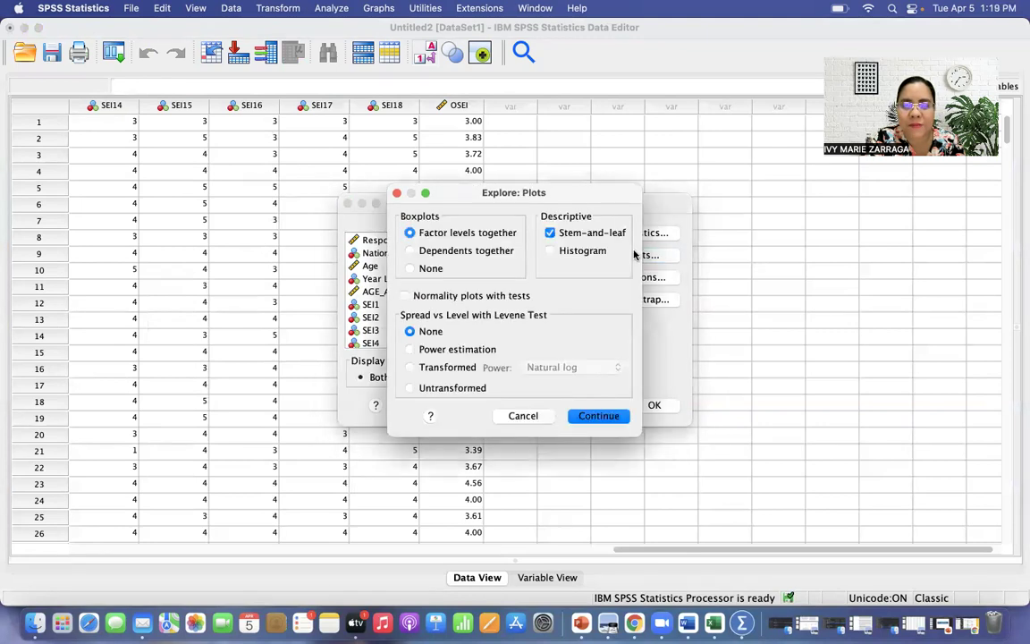
pyautogui.click(406, 296)
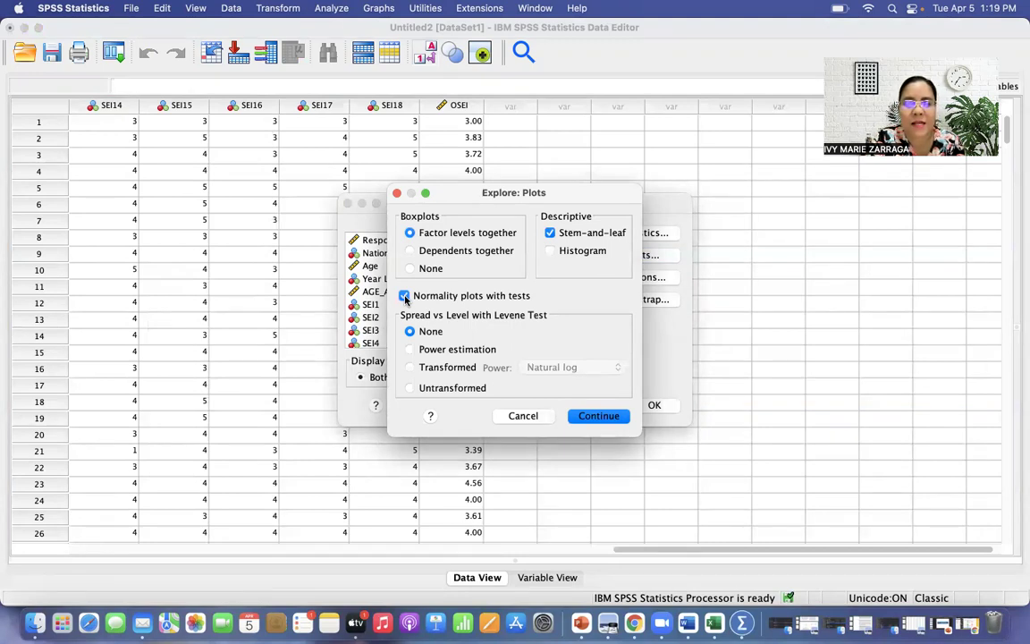
pyautogui.click(588, 417)
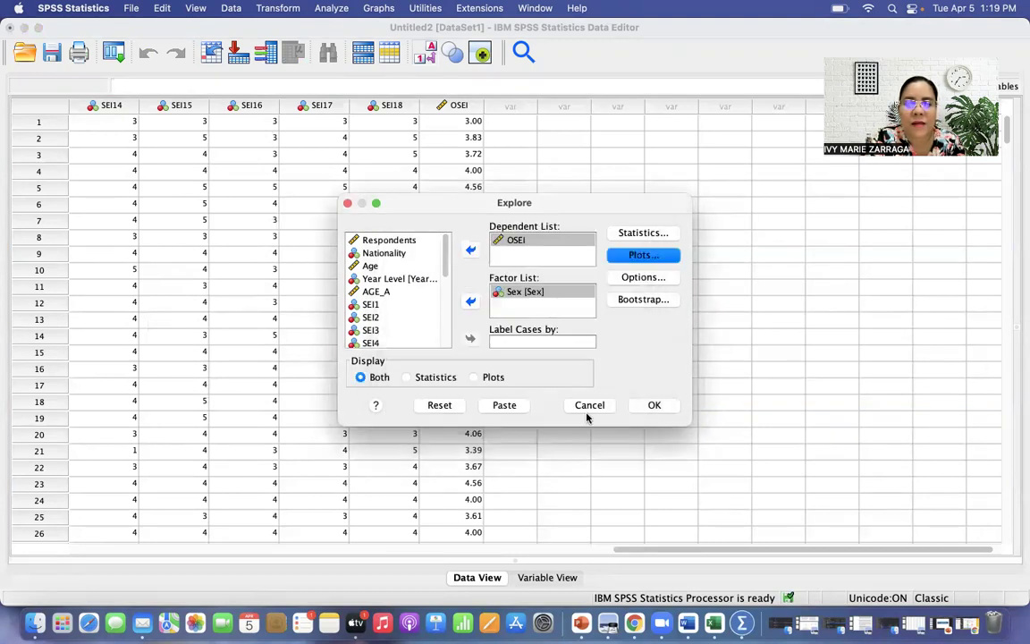
pyautogui.click(653, 405)
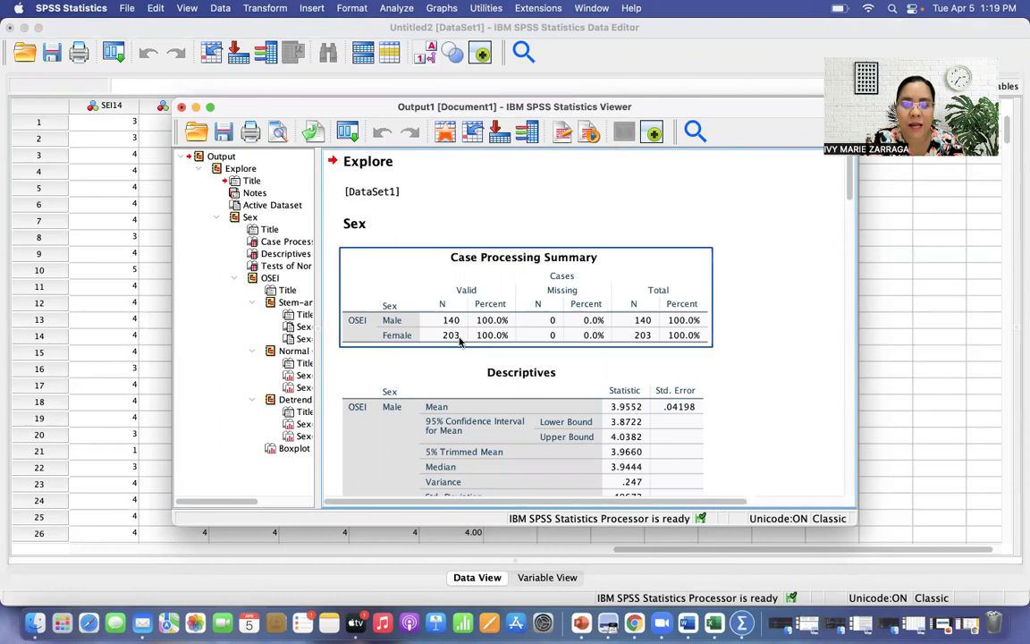
pyautogui.scroll(-3, 483, 331)
pyautogui.scroll(-3, 499, 343)
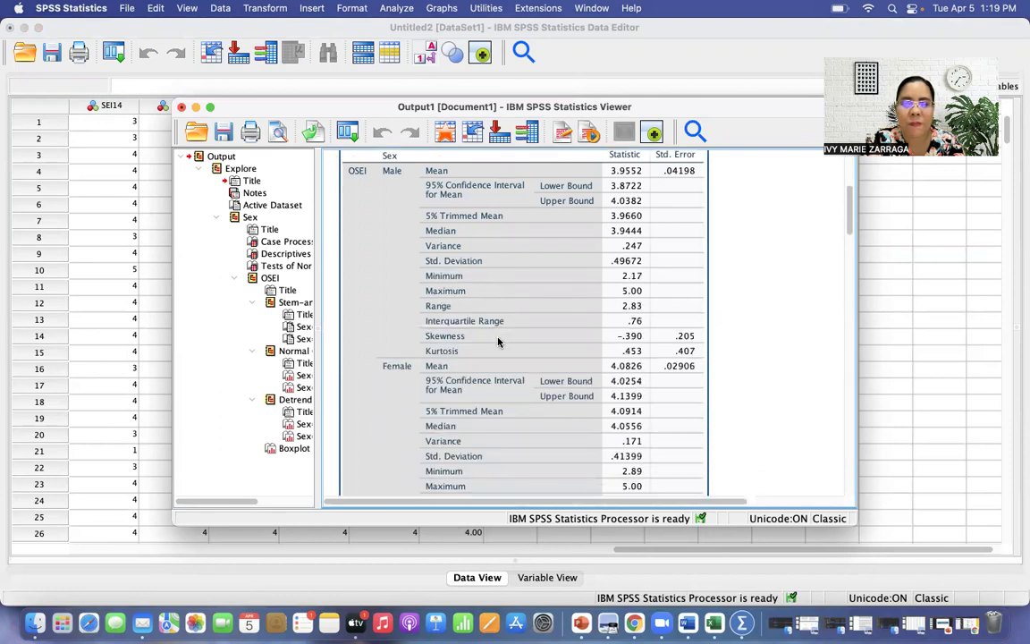
pyautogui.scroll(1, 498, 341)
pyautogui.scroll(-2, 498, 342)
pyautogui.scroll(6, 498, 341)
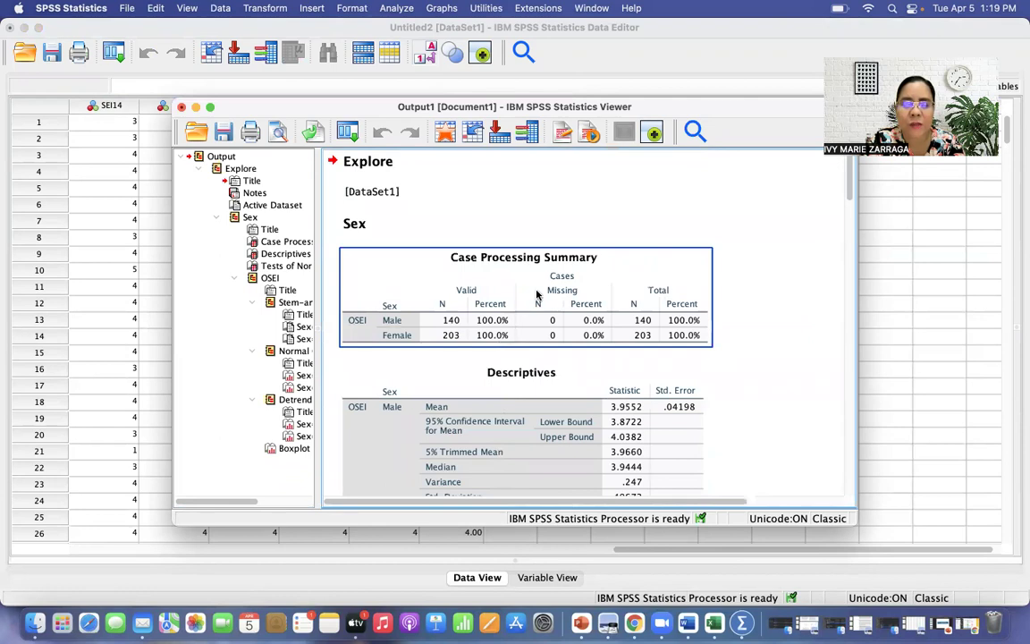
pyautogui.scroll(-12, 508, 326)
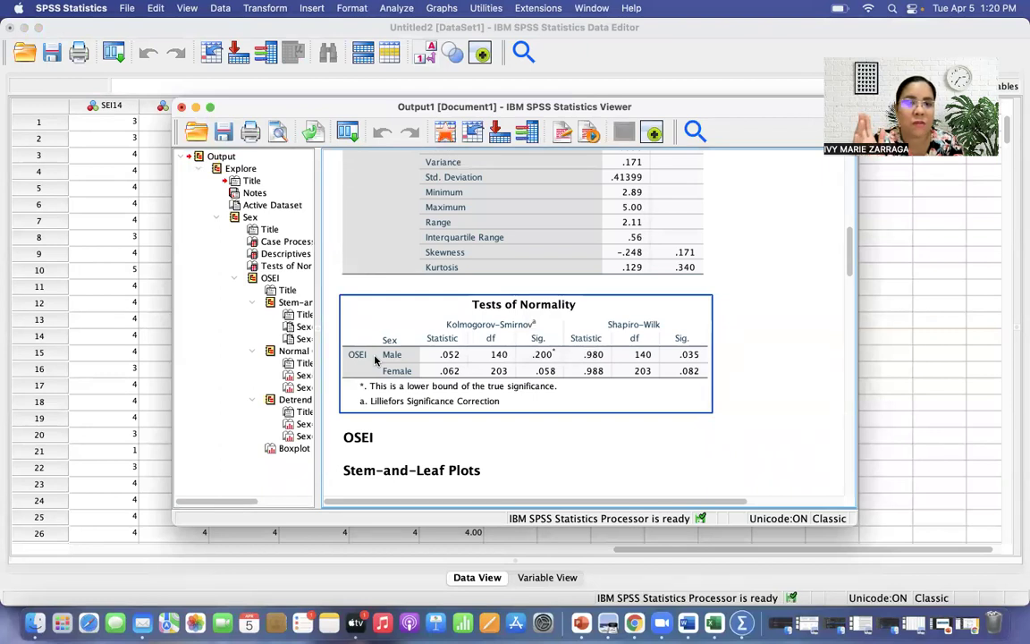
pyautogui.click(336, 325)
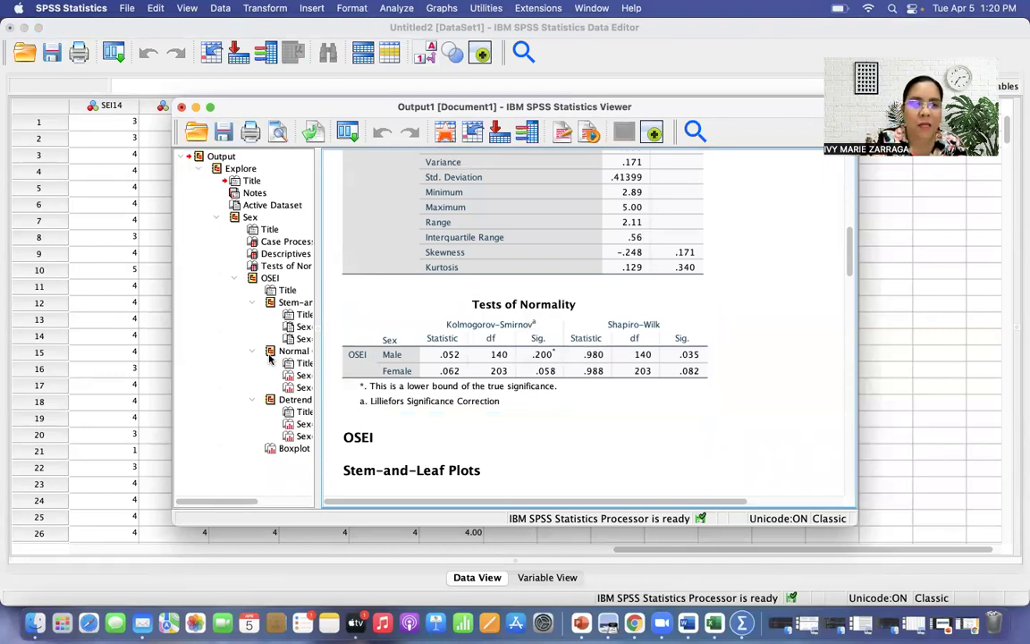
pyautogui.scroll(3, 421, 269)
pyautogui.scroll(10, 442, 285)
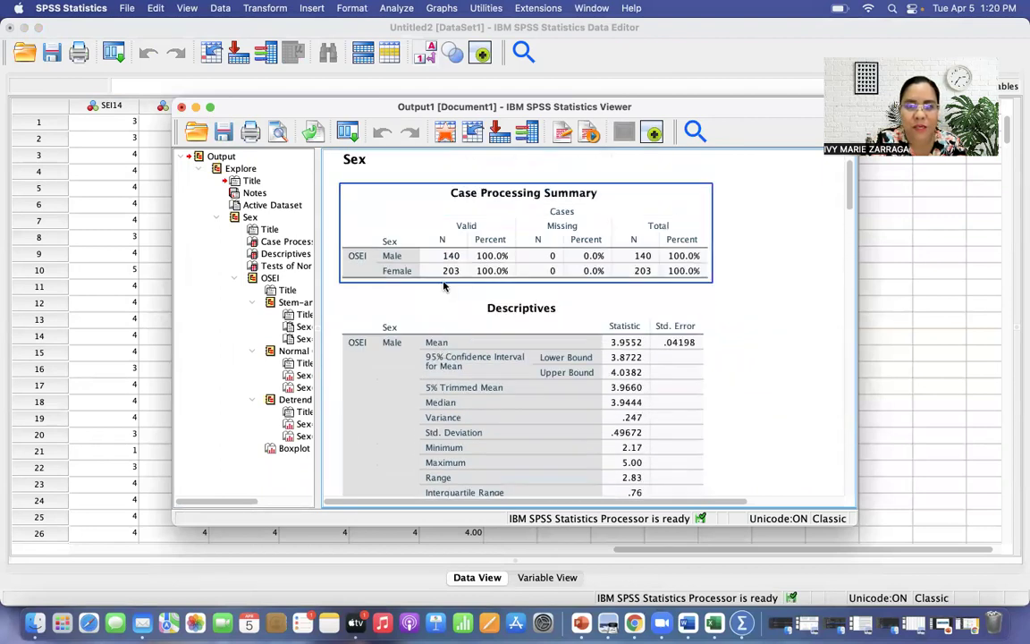
pyautogui.click(161, 363)
pyautogui.scroll(-5, 162, 368)
pyautogui.hscroll(-5, 162, 367)
pyautogui.scroll(-20, 162, 367)
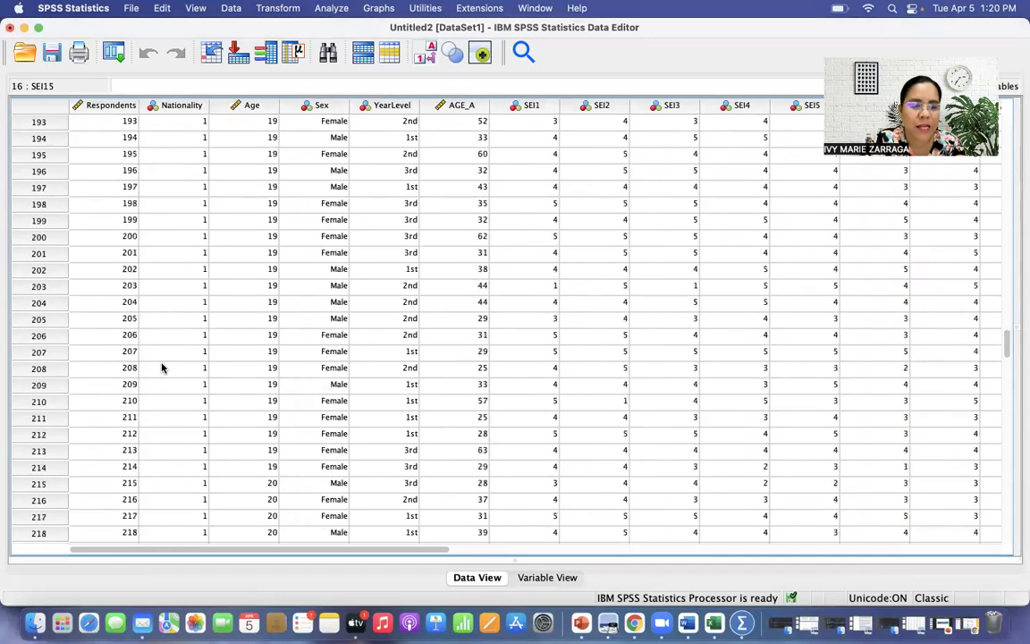
pyautogui.scroll(-10, 161, 368)
pyautogui.scroll(10, 162, 368)
pyautogui.scroll(-10, 162, 368)
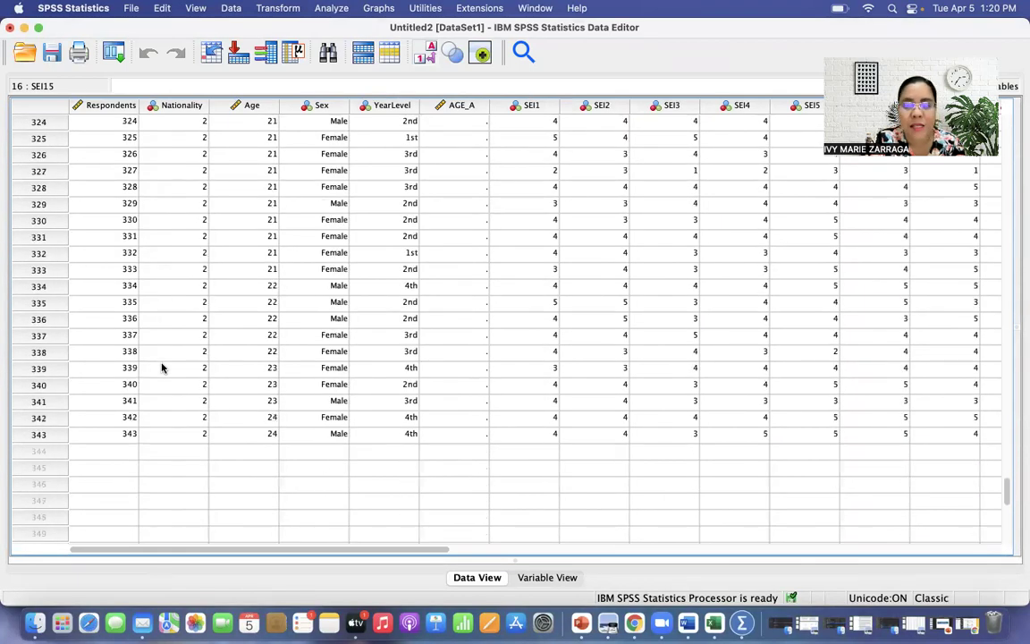
pyautogui.hotkey('ctrl', 'Up')
pyautogui.click(276, 193)
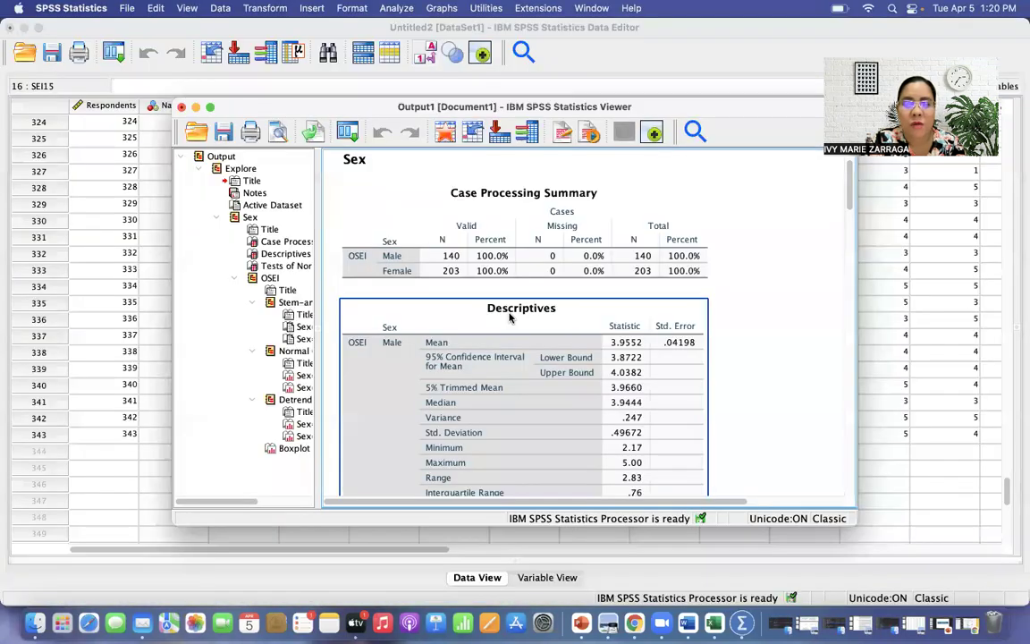
# - Select the Tests of Normality table for OSEI by Sex, then switch to the SPSS Tutorials presentation
pyautogui.scroll(-10, 510, 317)
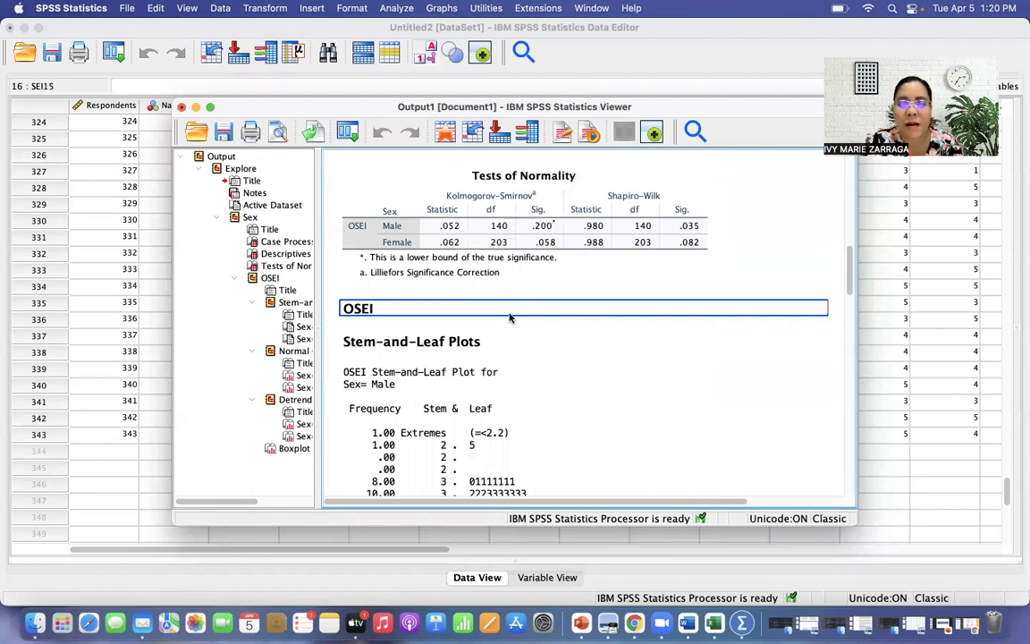
pyautogui.click(525, 254)
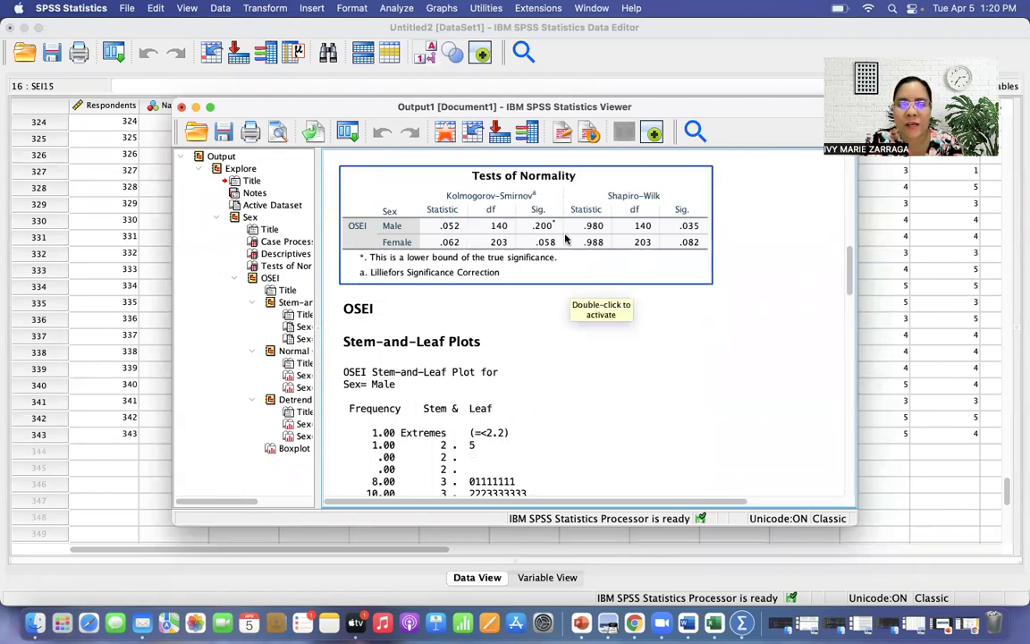
pyautogui.click(669, 161)
pyautogui.click(565, 192)
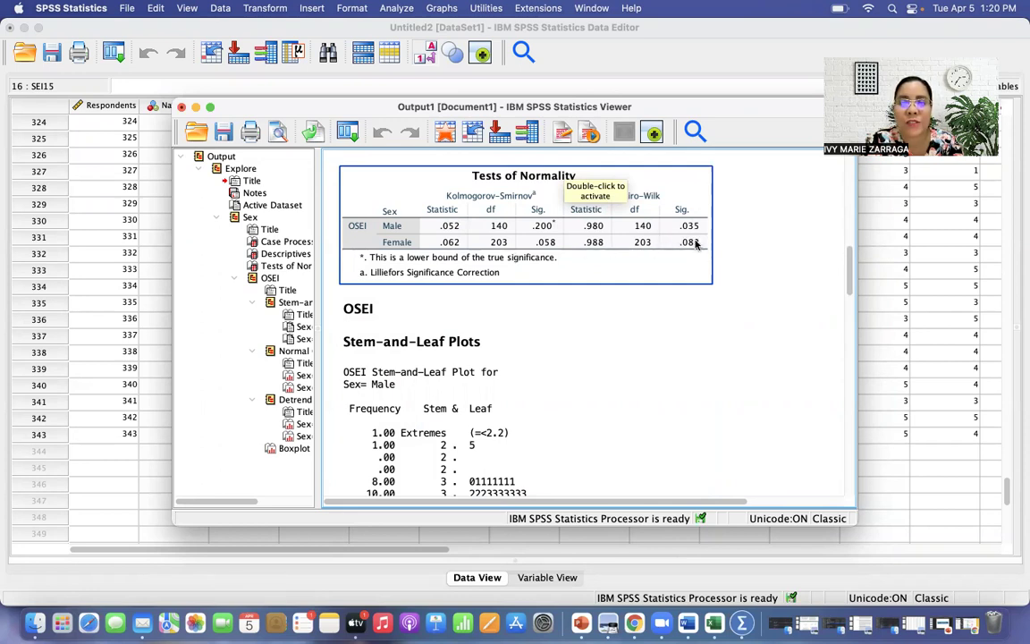
pyautogui.hotkey('ctrl', 'Up')
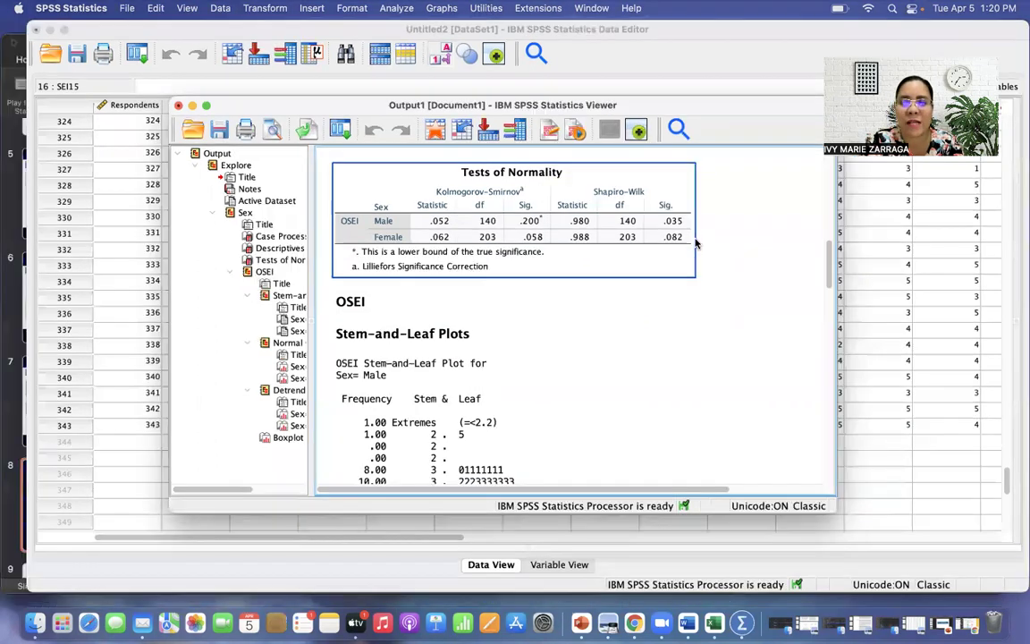
pyautogui.click(84, 379)
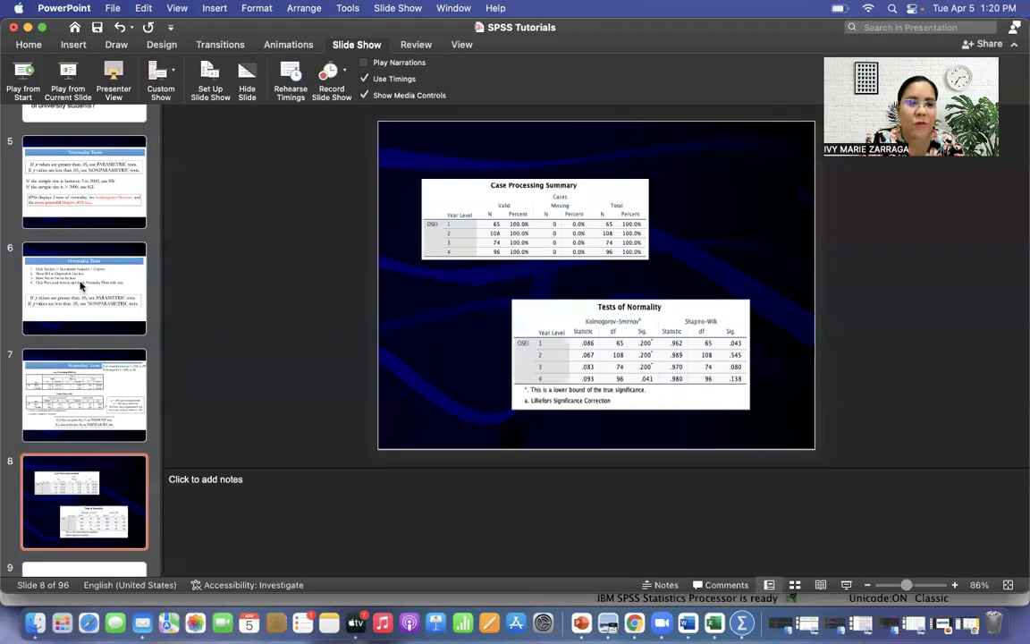